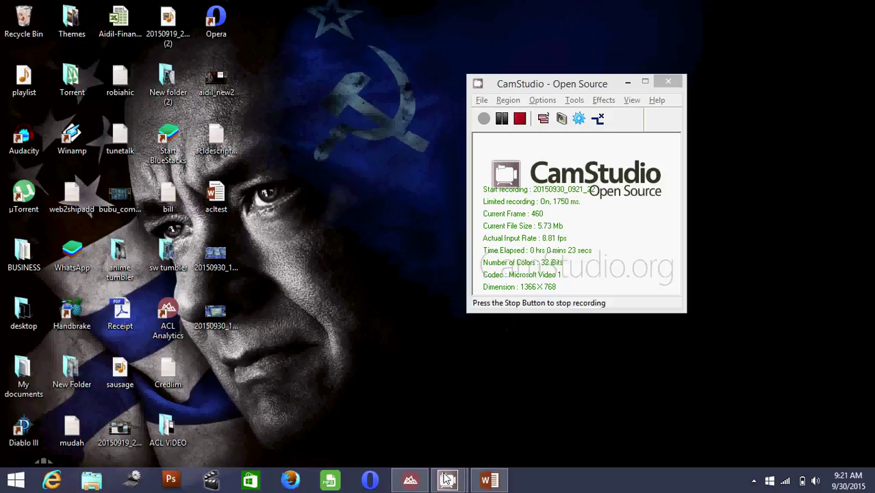
Step: Switch to ACL Analytics and view the Empmast, Payroll and Work_depts tables in the Payroll_analysis folder
{"action": "mouse_move", "coordinate": [449, 480]}
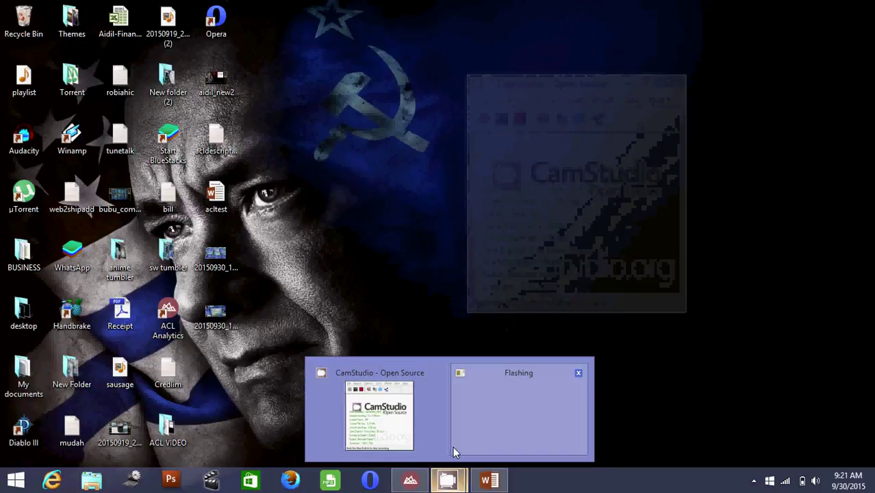
{"action": "left_click", "coordinate": [412, 480]}
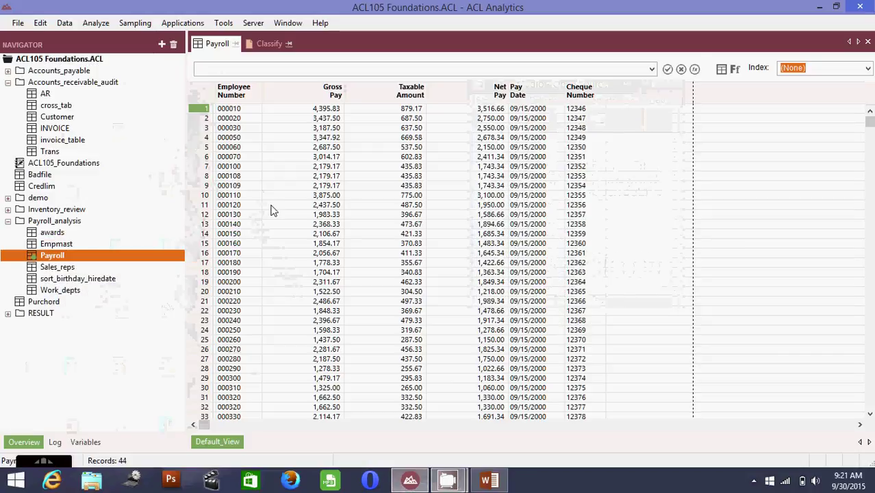
{"action": "left_click", "coordinate": [57, 247]}
{"action": "double_click", "coordinate": [56, 246]}
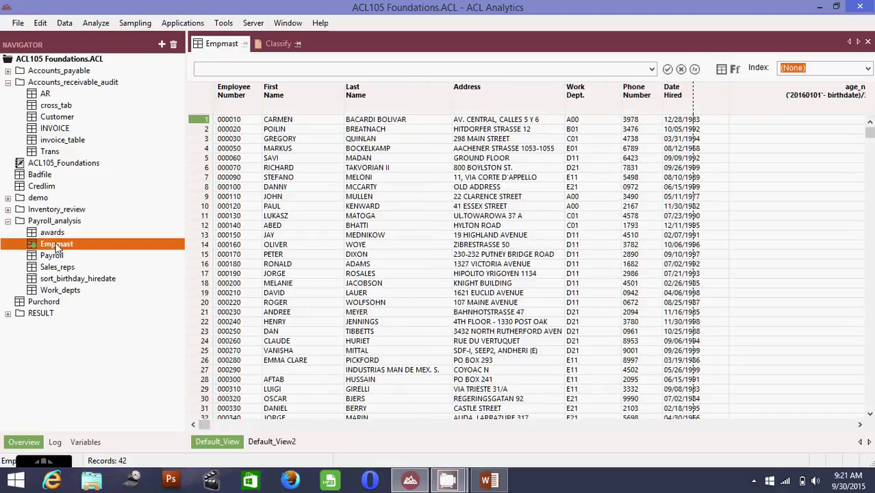
{"action": "double_click", "coordinate": [58, 257]}
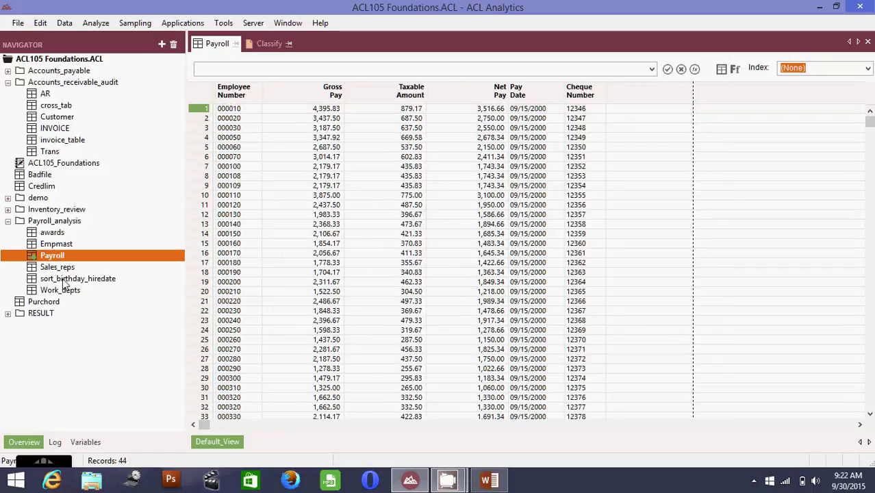
{"action": "double_click", "coordinate": [62, 291]}
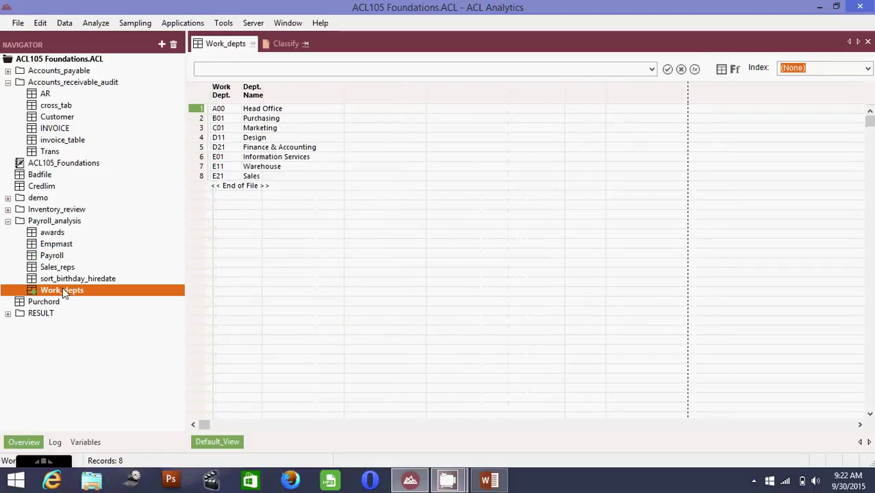
Step: View the Sales_reps, sort_birthday_hiredate and awards tables
{"action": "double_click", "coordinate": [68, 271]}
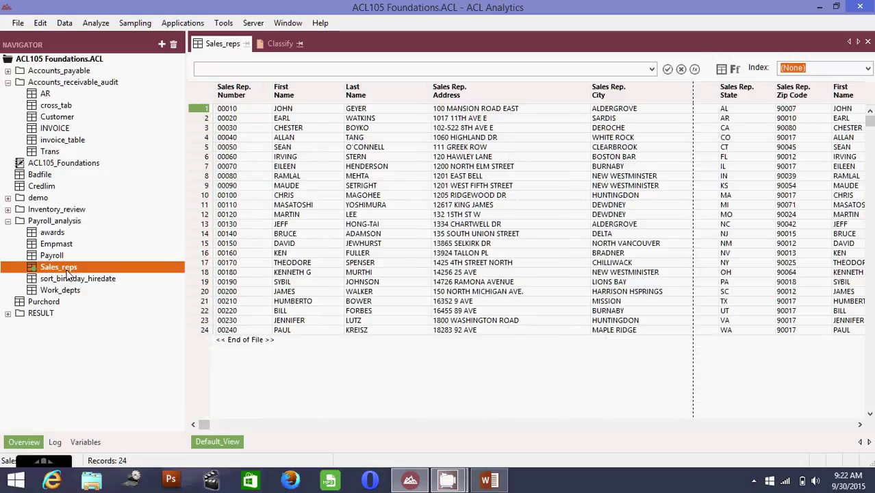
{"action": "double_click", "coordinate": [69, 280]}
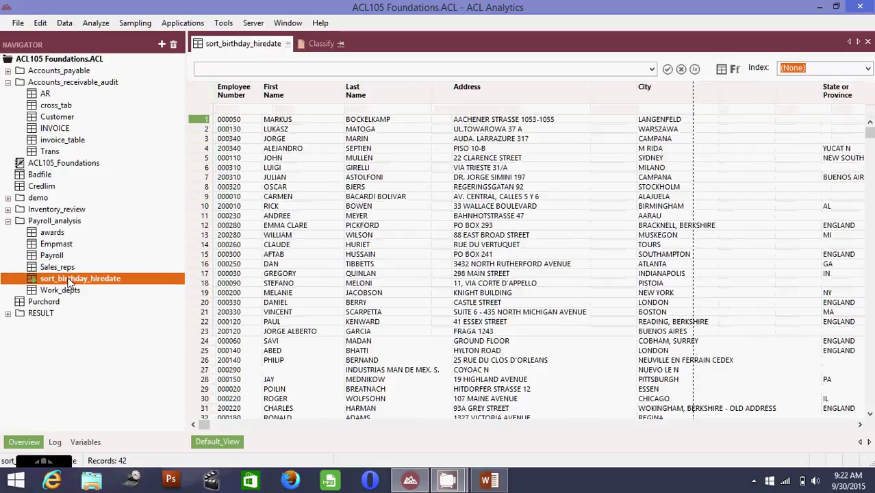
{"action": "left_click", "coordinate": [58, 235]}
{"action": "double_click", "coordinate": [58, 235]}
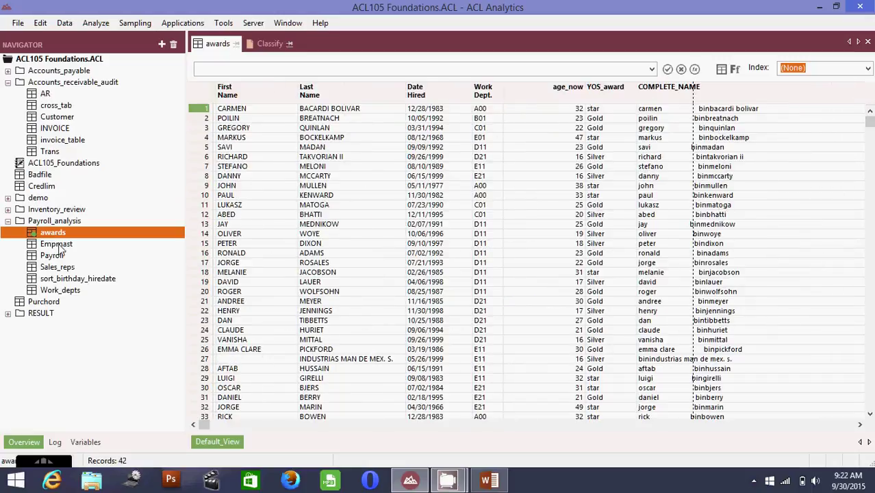
Step: Reopen the Payroll table and check which source tables its Add Columns dialog offers, then cancel the dialog
{"action": "double_click", "coordinate": [59, 246]}
{"action": "double_click", "coordinate": [60, 256]}
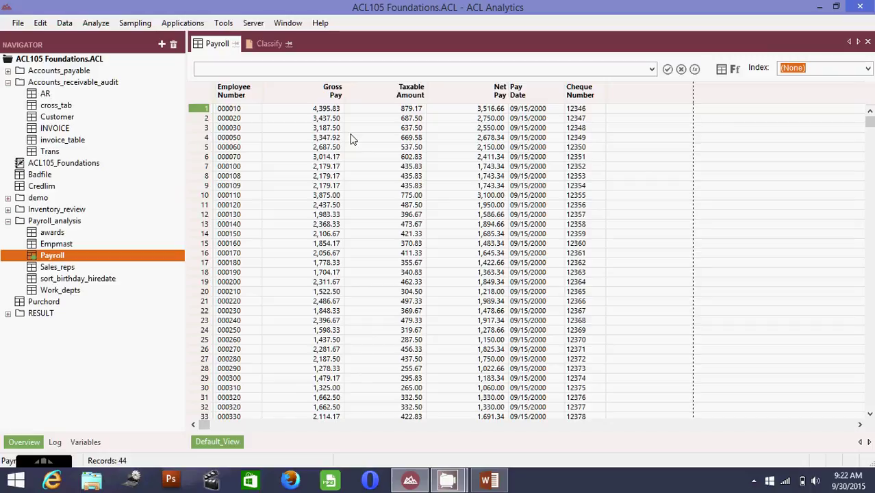
{"action": "right_click", "coordinate": [623, 104]}
{"action": "left_click", "coordinate": [631, 128]}
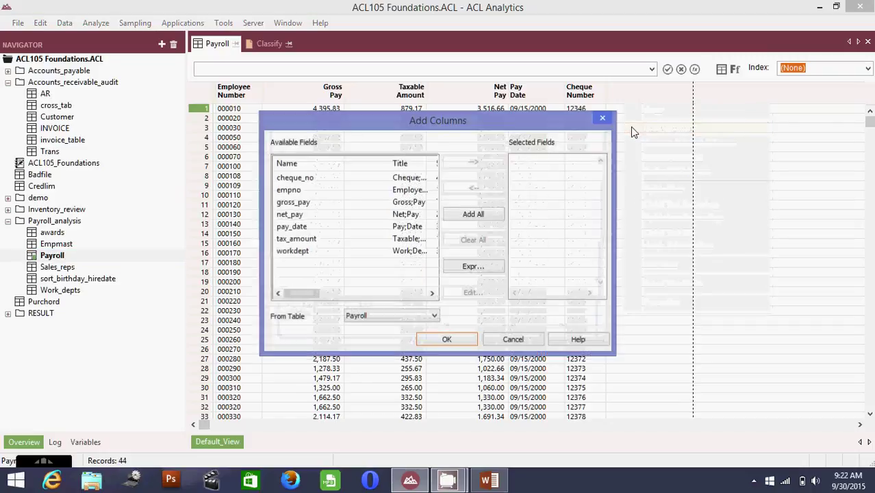
{"action": "left_click", "coordinate": [411, 314]}
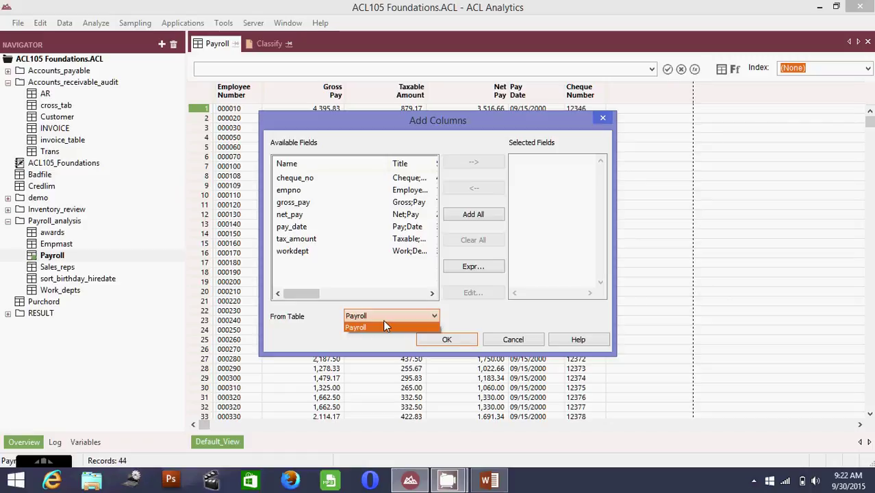
{"action": "left_click", "coordinate": [507, 342]}
{"action": "left_click", "coordinate": [507, 342]}
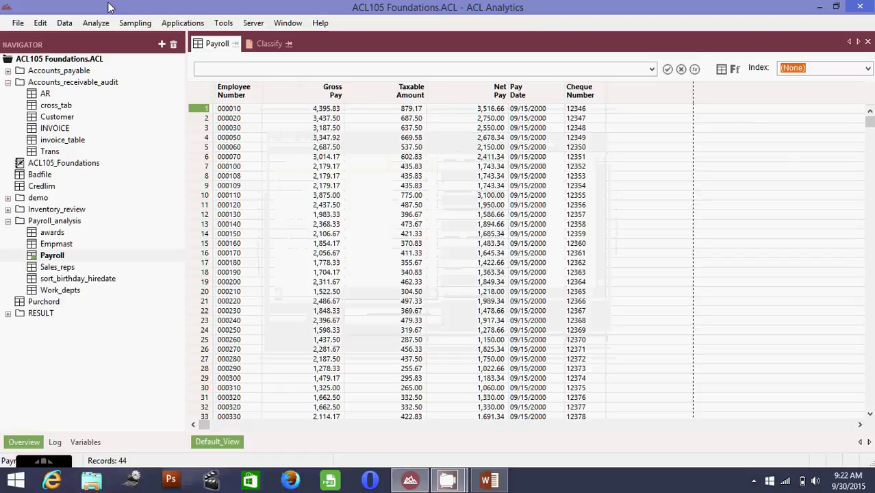
Step: Start relating tables with Payroll as the parent and add the Empmast table to the relations
{"action": "left_click", "coordinate": [55, 257]}
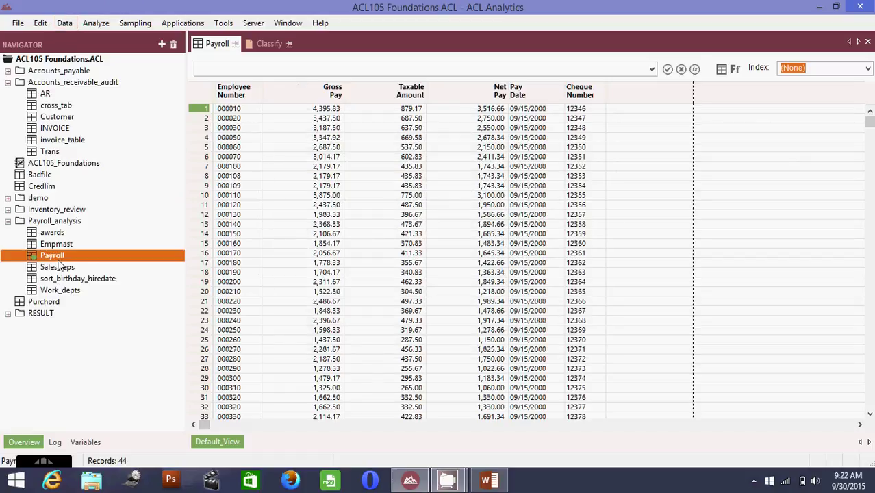
{"action": "left_click", "coordinate": [64, 23]}
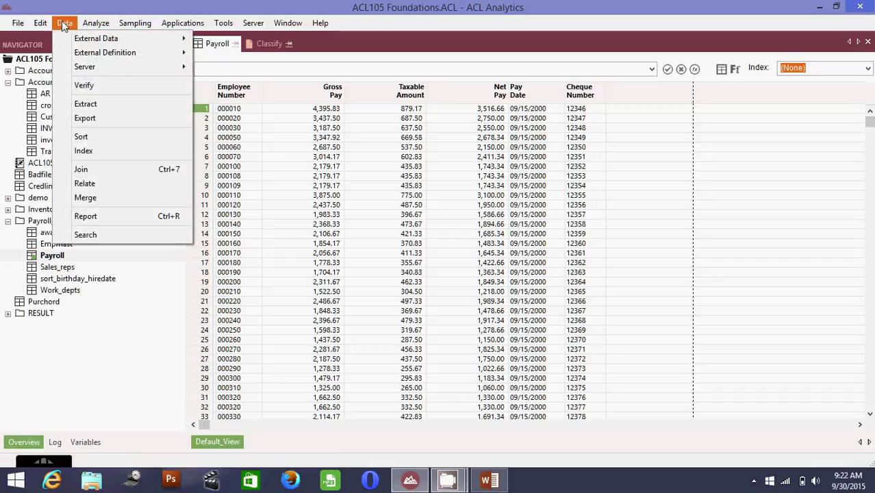
{"action": "left_click", "coordinate": [85, 183]}
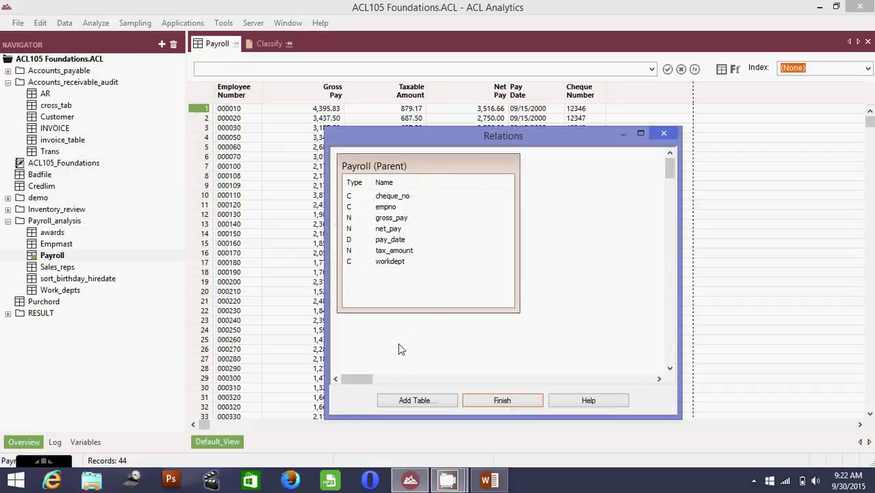
{"action": "left_click", "coordinate": [405, 404]}
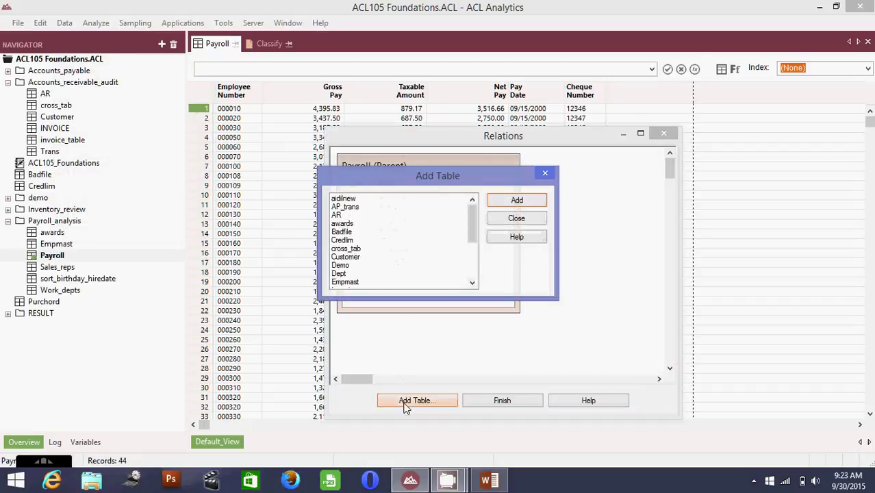
{"action": "left_click_drag", "start_coordinate": [477, 217], "coordinate": [478, 249]}
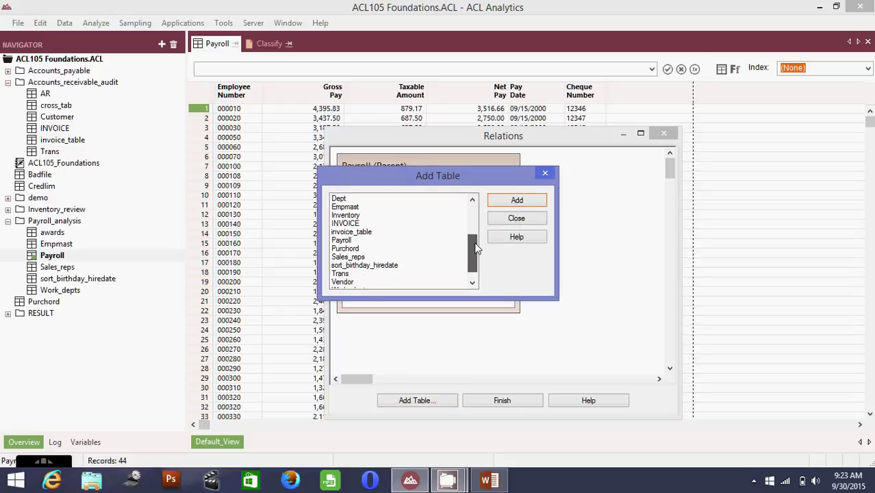
{"action": "left_click", "coordinate": [349, 207]}
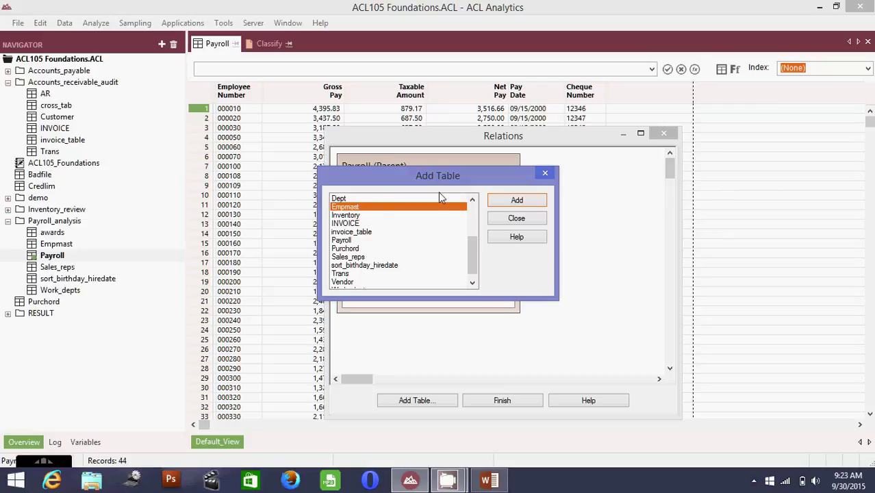
{"action": "left_click", "coordinate": [524, 201]}
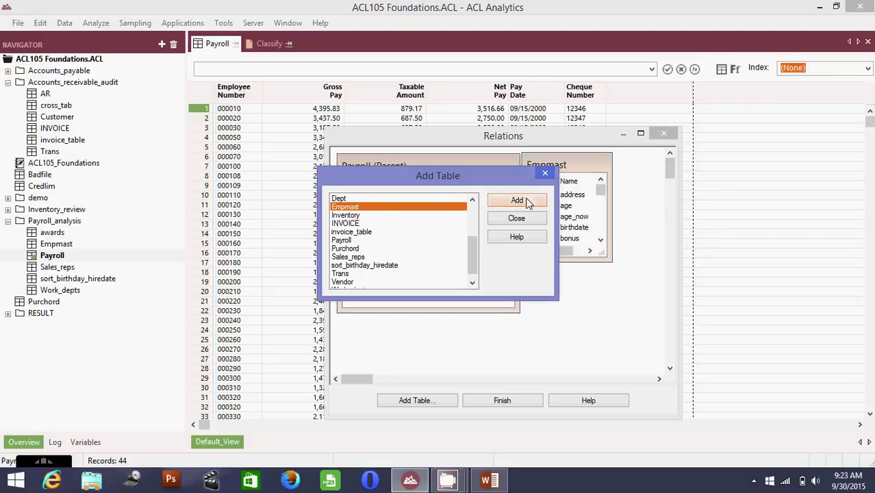
Step: Add the Work_depts table to the relations and close the table selection dialog
{"action": "left_click_drag", "start_coordinate": [477, 257], "coordinate": [475, 281]}
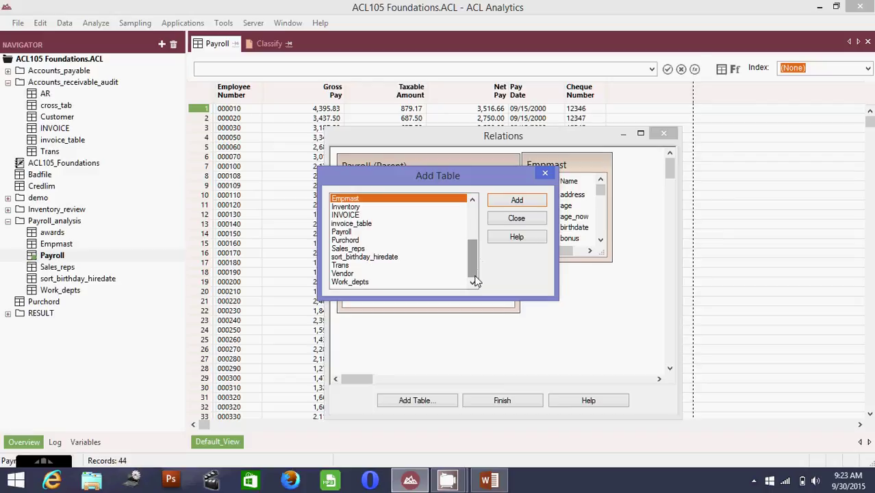
{"action": "left_click", "coordinate": [365, 286]}
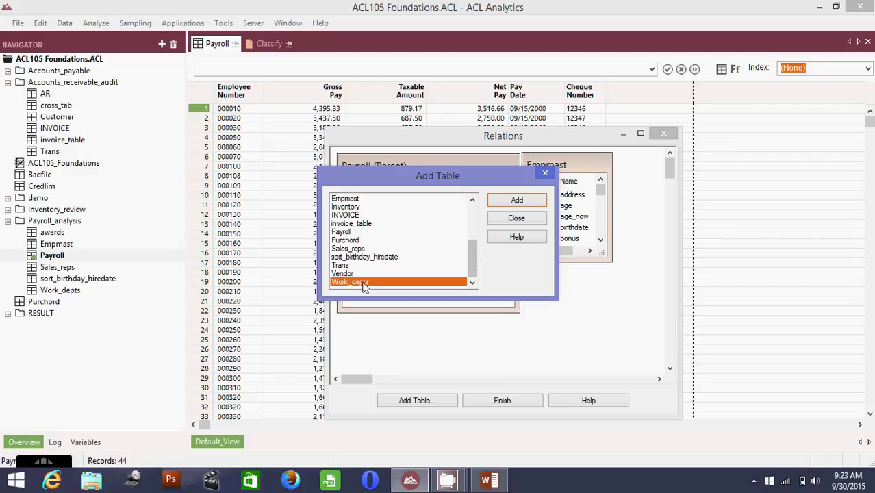
{"action": "left_click", "coordinate": [522, 200]}
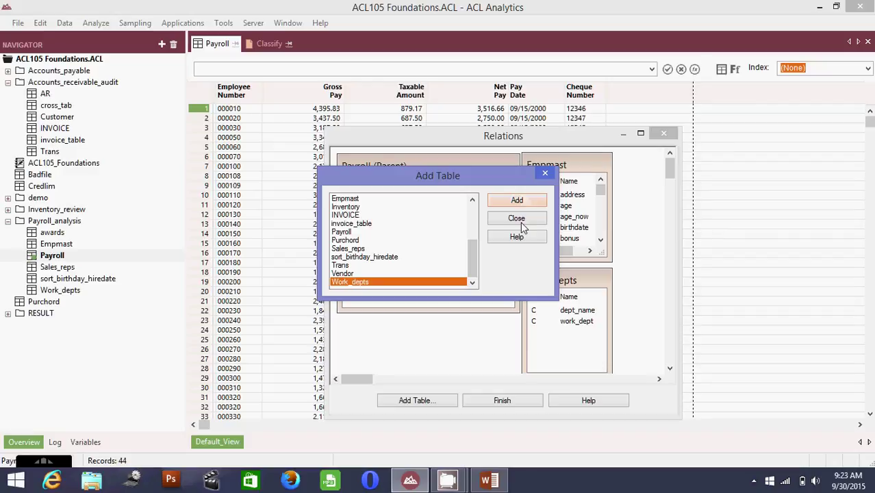
{"action": "left_click", "coordinate": [517, 218]}
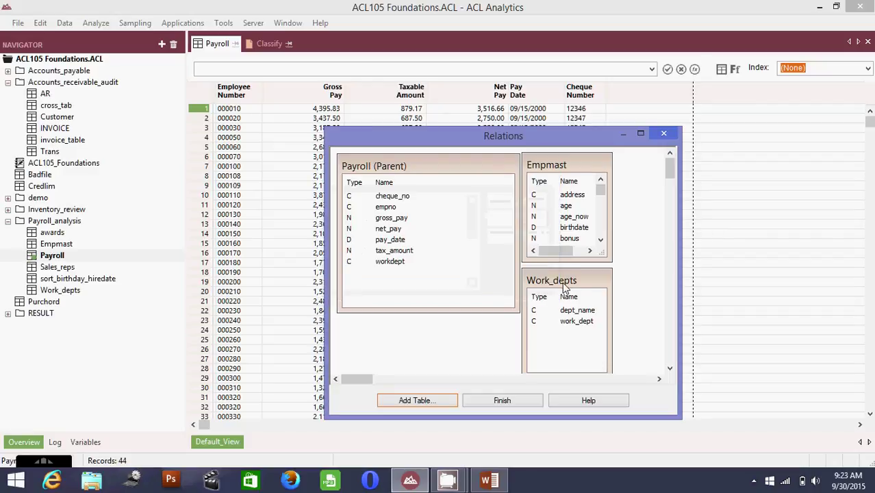
Step: Space the Empmast and Work_depts tables away from Payroll and relate Payroll's empno field to Empmast's empno field
{"action": "left_click_drag", "start_coordinate": [560, 288], "coordinate": [584, 286]}
{"action": "left_click_drag", "start_coordinate": [574, 158], "coordinate": [600, 155]}
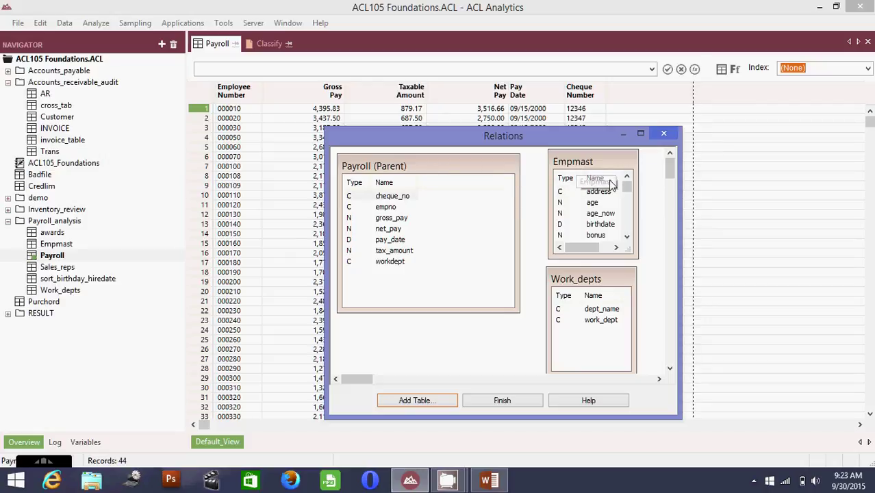
{"action": "left_click_drag", "start_coordinate": [626, 190], "coordinate": [626, 209]}
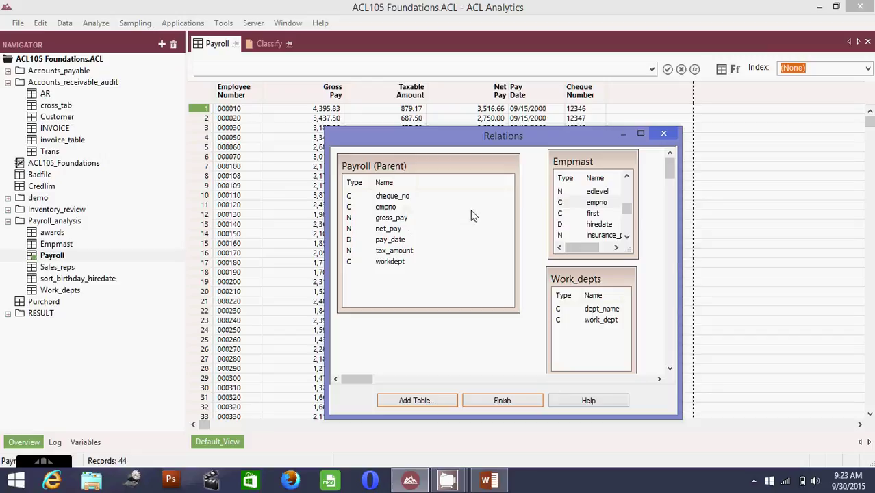
{"action": "left_click_drag", "start_coordinate": [518, 213], "coordinate": [568, 210]}
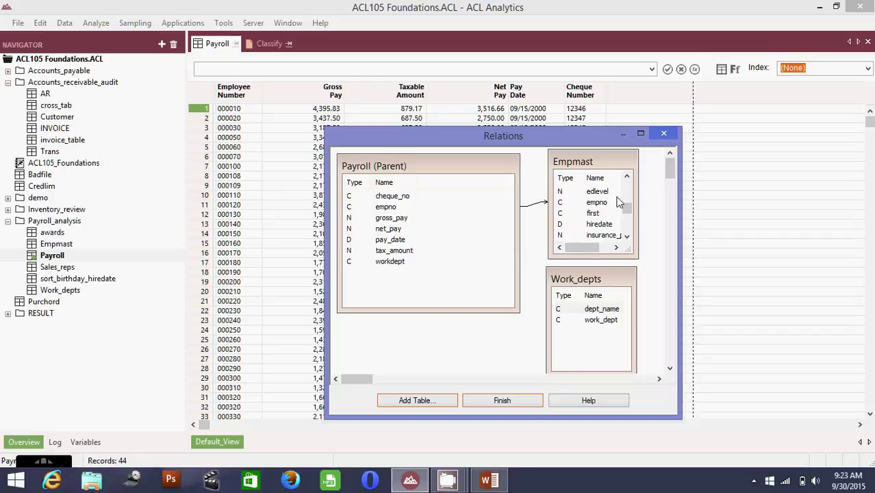
Step: Relate Empmast's workdept field to Work_depts' work_dept field, shift the Work_depts table clear of Empmast, and finish the relations
{"action": "left_click_drag", "start_coordinate": [627, 207], "coordinate": [628, 230]}
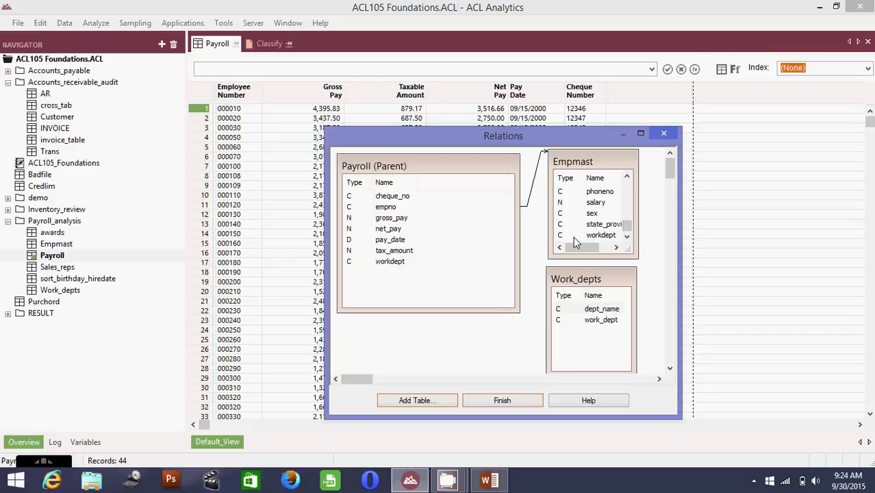
{"action": "left_click_drag", "start_coordinate": [574, 239], "coordinate": [556, 325]}
{"action": "left_click_drag", "start_coordinate": [590, 281], "coordinate": [520, 319]}
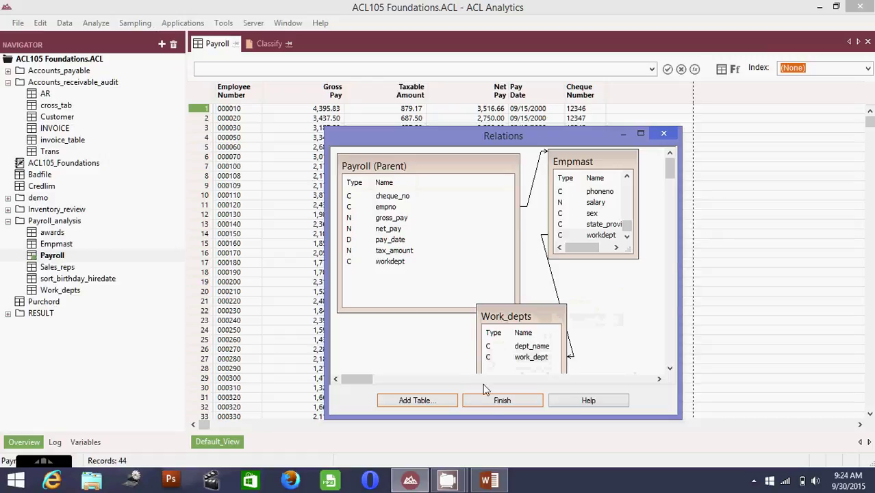
{"action": "left_click", "coordinate": [490, 404]}
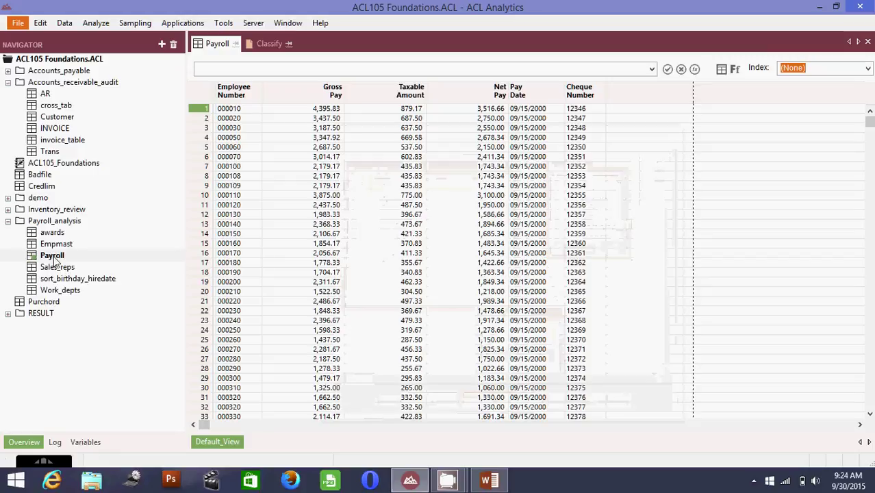
Step: Start adding columns to the Payroll view and select the first and last fields from the Empmast table
{"action": "right_click", "coordinate": [630, 105]}
{"action": "left_click", "coordinate": [644, 127]}
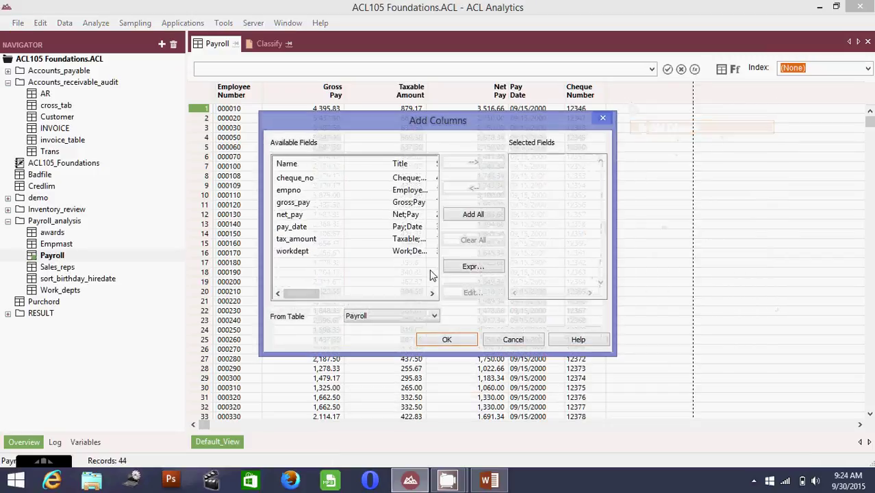
{"action": "left_click", "coordinate": [399, 318]}
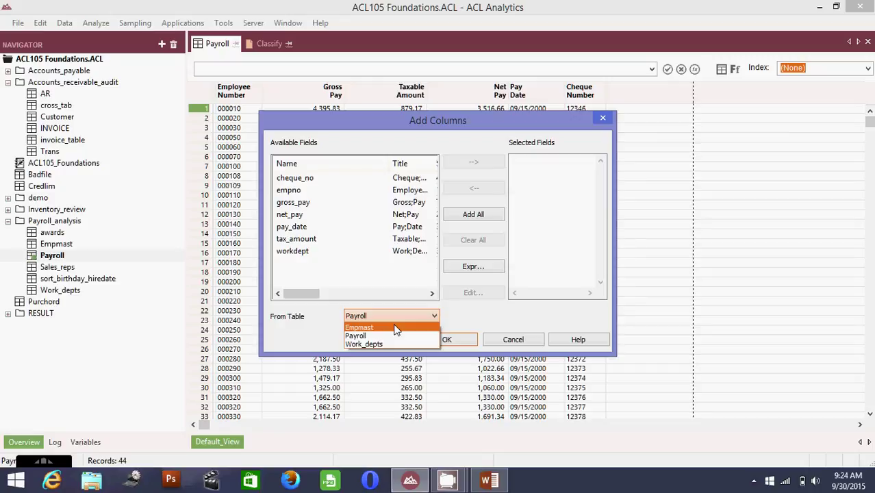
{"action": "left_click", "coordinate": [396, 328]}
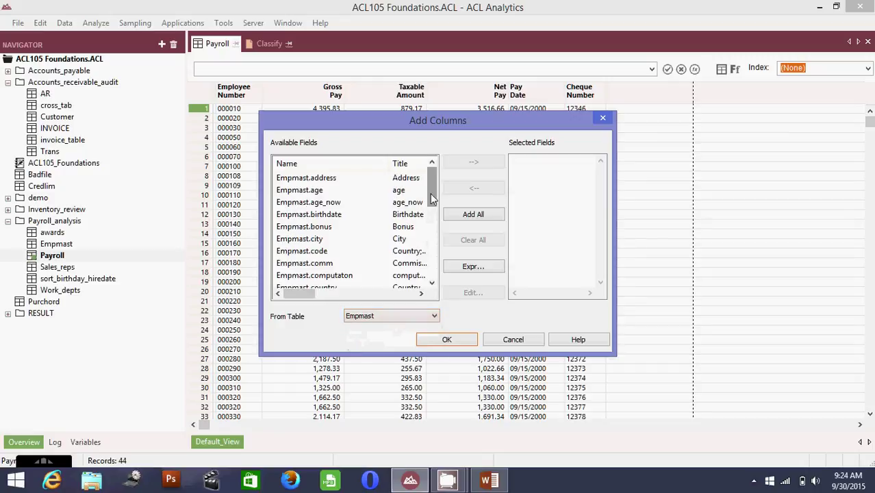
{"action": "left_click_drag", "start_coordinate": [430, 195], "coordinate": [430, 228]}
{"action": "left_click", "coordinate": [351, 239]}
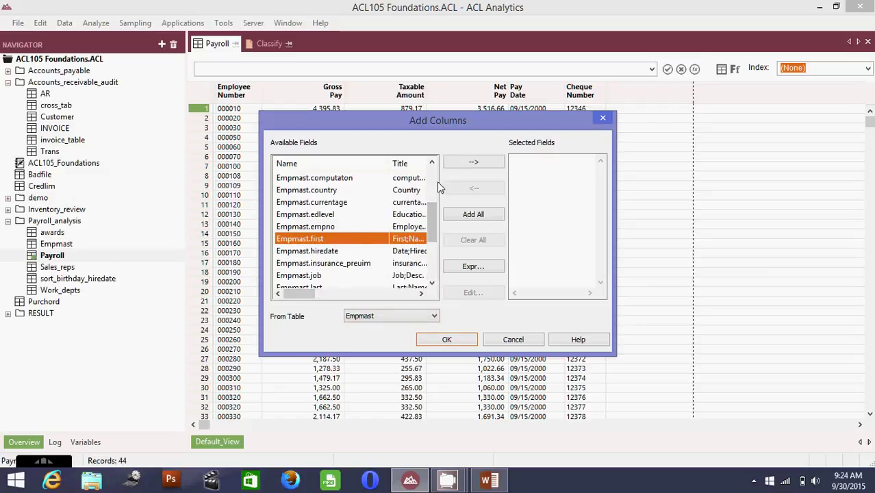
{"action": "left_click", "coordinate": [468, 168]}
{"action": "left_click_drag", "start_coordinate": [430, 224], "coordinate": [427, 241]}
{"action": "left_click", "coordinate": [421, 226]}
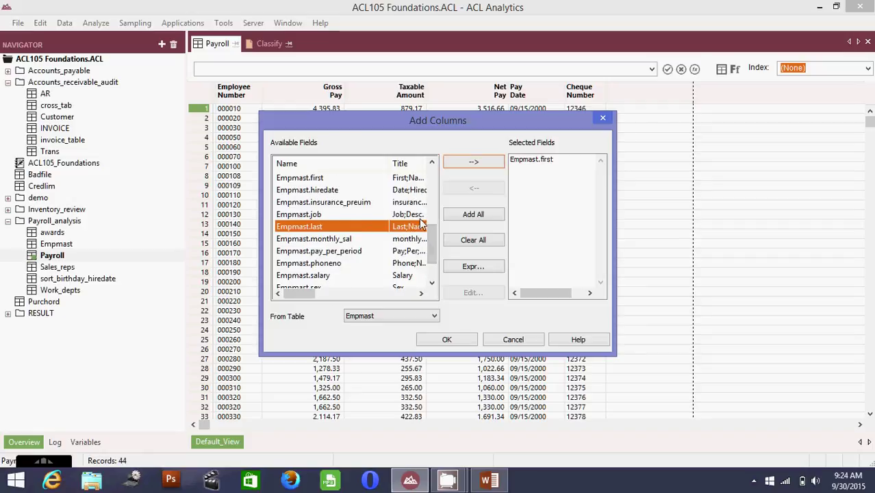
{"action": "left_click", "coordinate": [485, 163]}
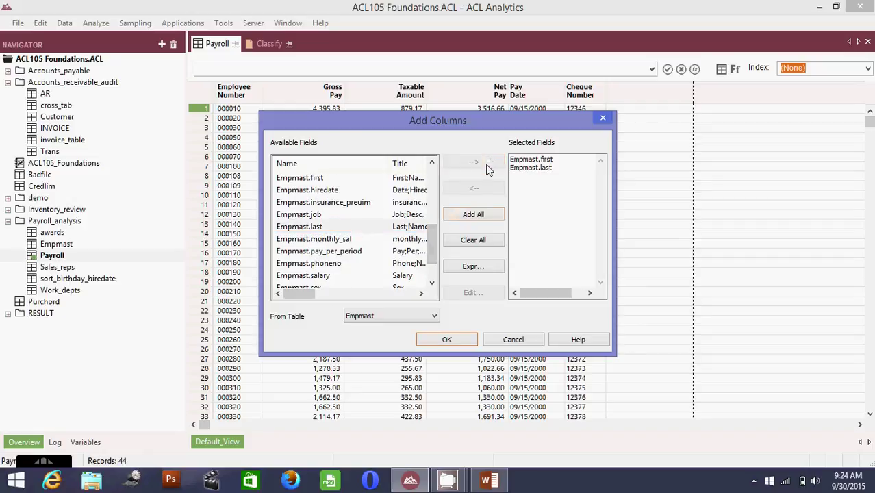
Step: Select the dept_name field from the Work_depts table and add the selected fields as columns in the Payroll view
{"action": "left_click", "coordinate": [405, 313]}
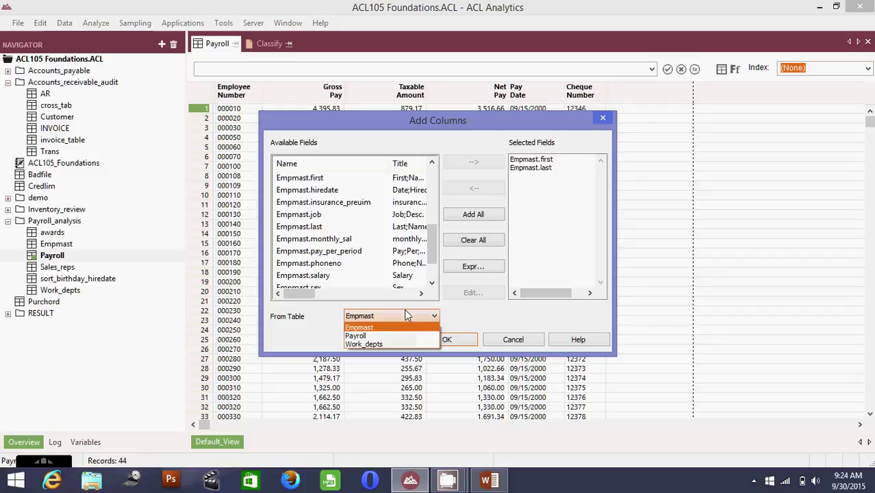
{"action": "left_click", "coordinate": [381, 344]}
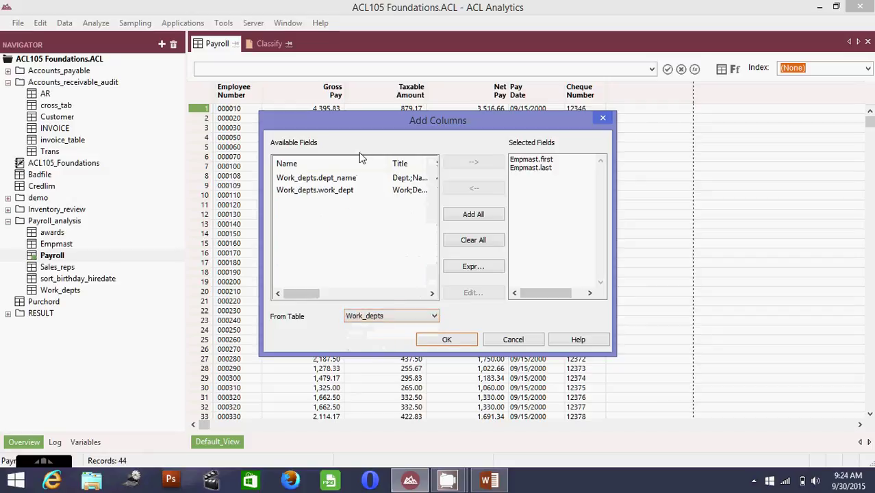
{"action": "left_click", "coordinate": [349, 180]}
{"action": "left_click", "coordinate": [474, 166]}
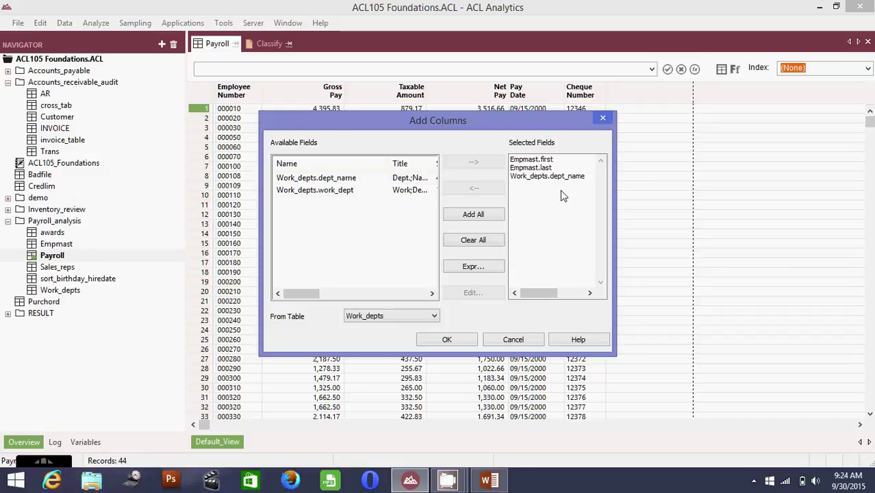
{"action": "left_click", "coordinate": [447, 339]}
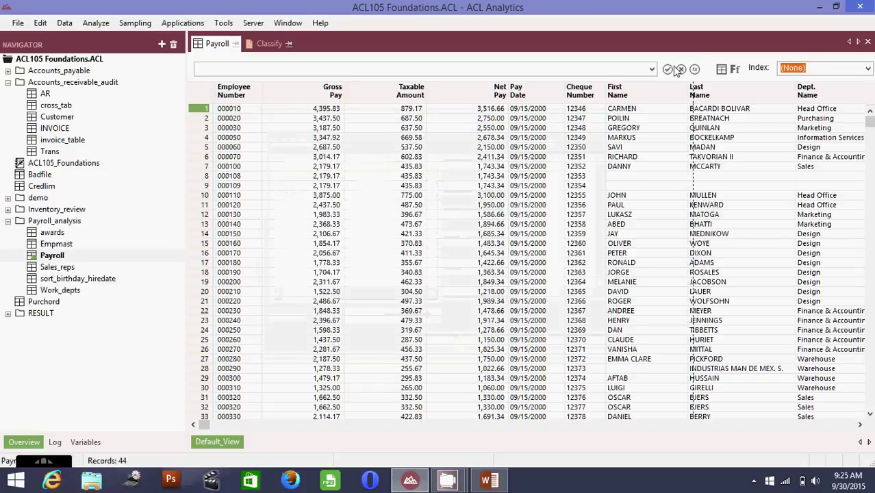
Step: Move the First Name and Last Name columns directly after Employee Number, and Dept. Name directly after Taxable Amount
{"action": "left_click", "coordinate": [636, 92]}
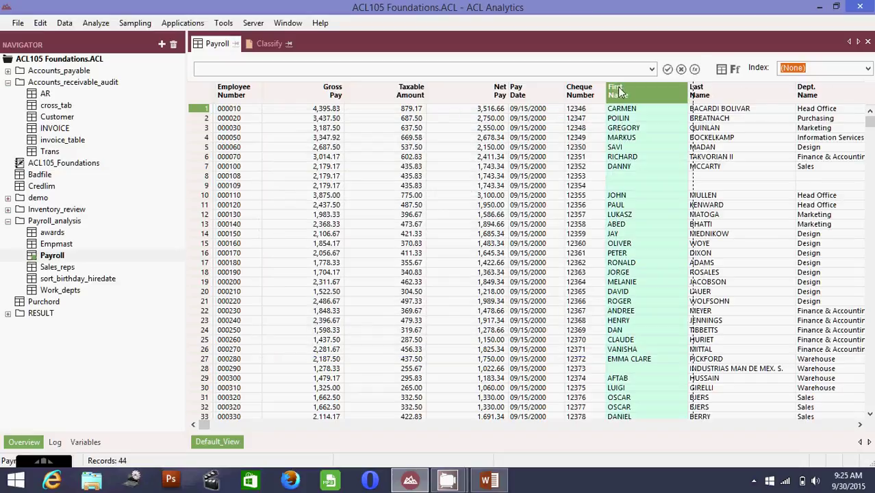
{"action": "left_click_drag", "start_coordinate": [365, 96], "coordinate": [300, 103]}
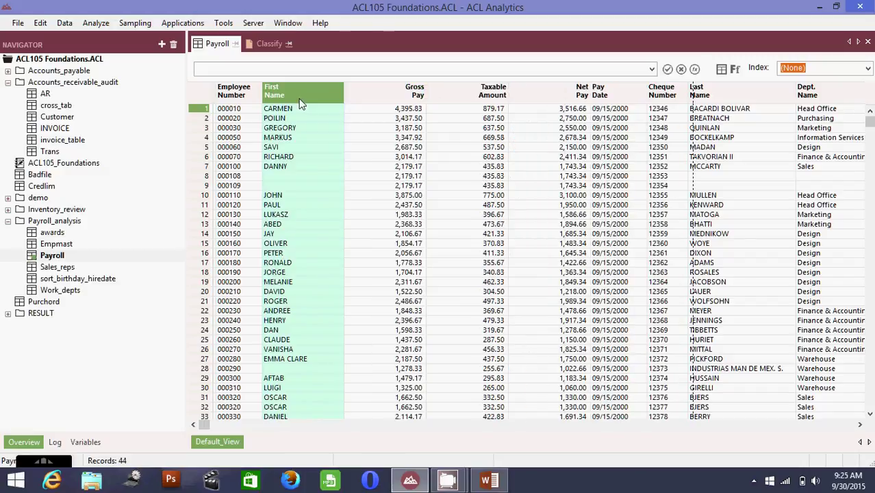
{"action": "left_click", "coordinate": [734, 97]}
{"action": "left_click_drag", "start_coordinate": [395, 100], "coordinate": [396, 100]}
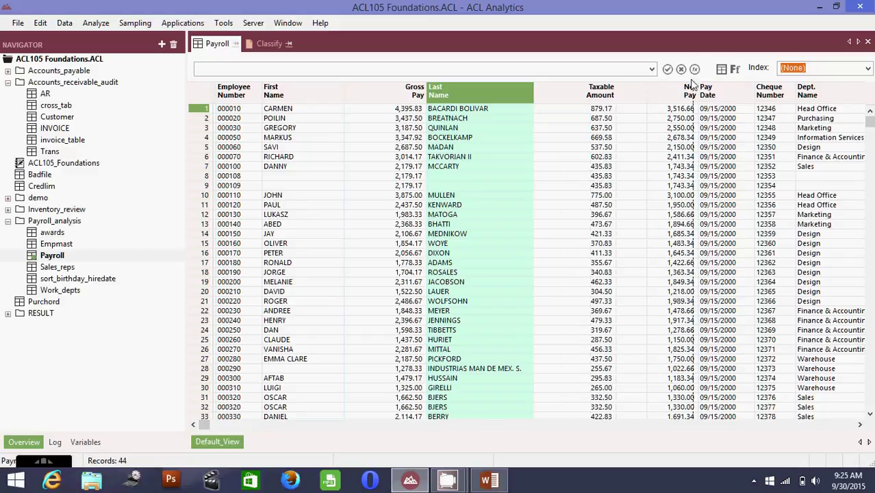
{"action": "left_click_drag", "start_coordinate": [809, 92], "coordinate": [581, 94]}
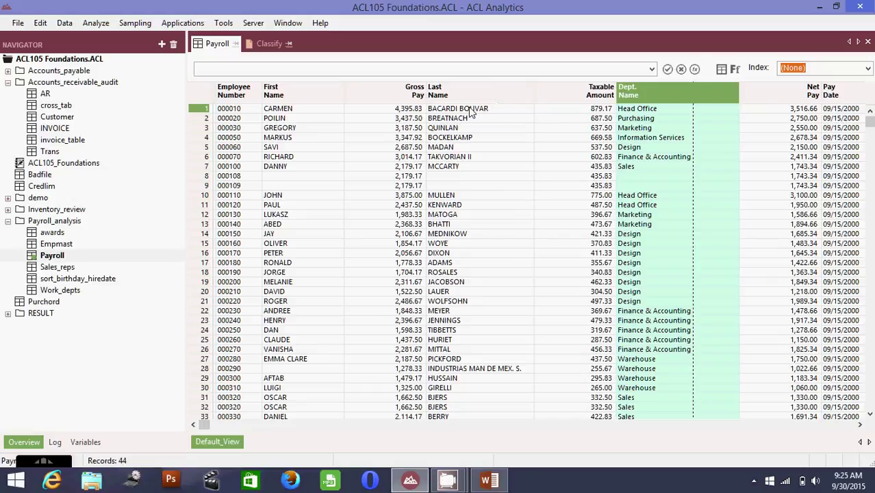
{"action": "left_click", "coordinate": [445, 91]}
{"action": "left_click_drag", "start_coordinate": [445, 91], "coordinate": [355, 100]}
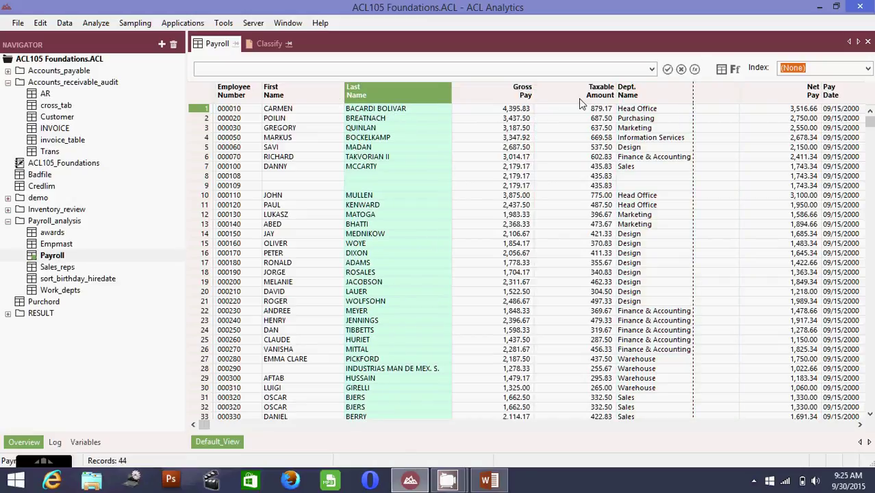
Step: Rearrange the columns so Dept. Name follows Last Name and Gross Pay comes directly before Taxable Amount
{"action": "left_click", "coordinate": [581, 96]}
{"action": "left_click_drag", "start_coordinate": [581, 96], "coordinate": [460, 104]}
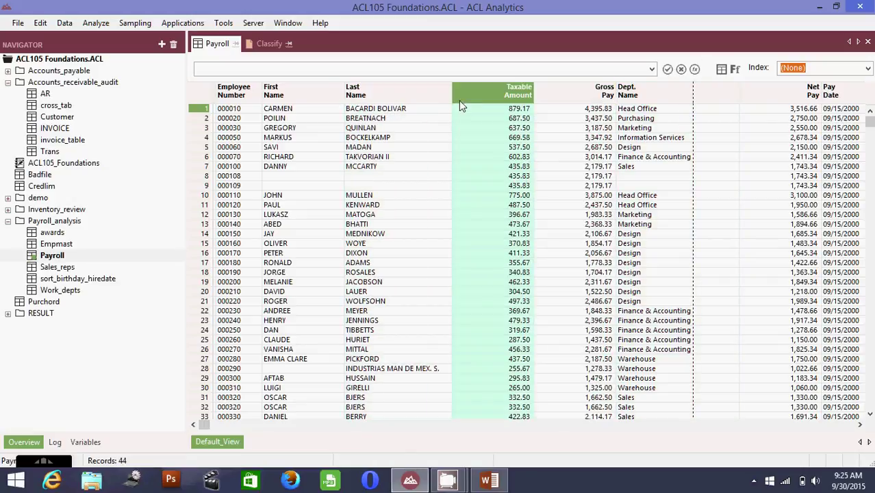
{"action": "left_click", "coordinate": [628, 96]}
{"action": "left_click_drag", "start_coordinate": [627, 97], "coordinate": [490, 92]}
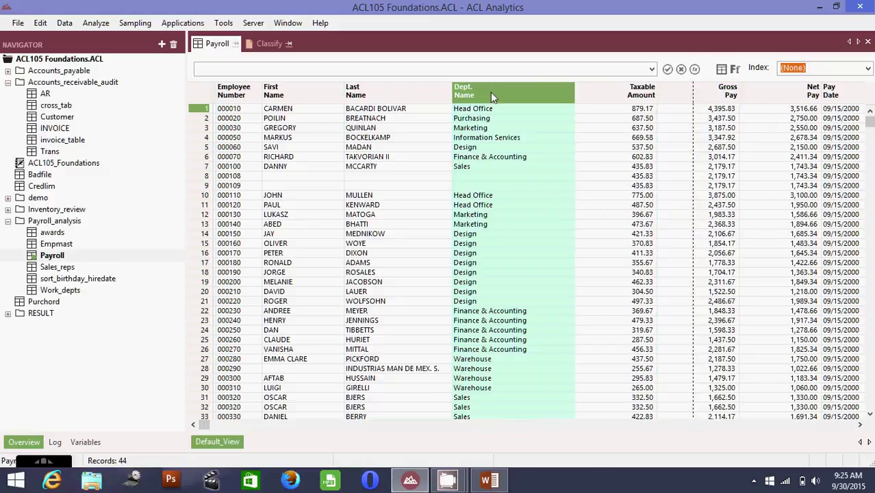
{"action": "left_click", "coordinate": [688, 89]}
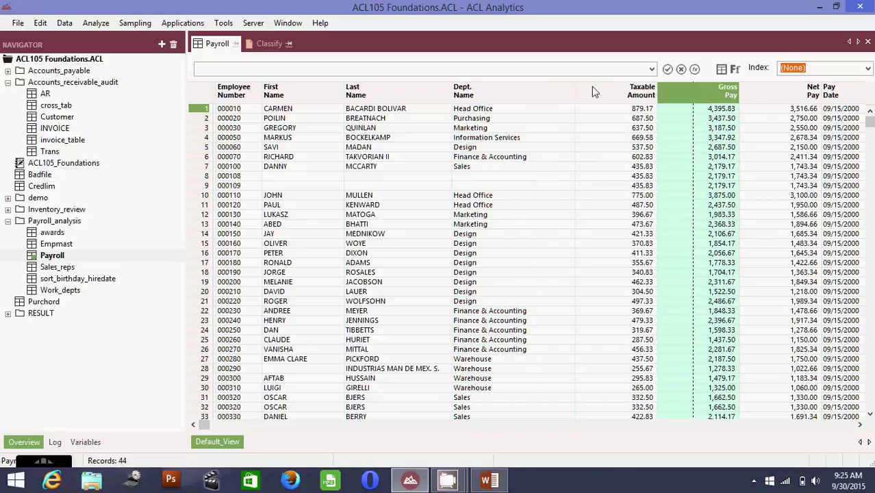
{"action": "left_click_drag", "start_coordinate": [591, 87], "coordinate": [587, 86]}
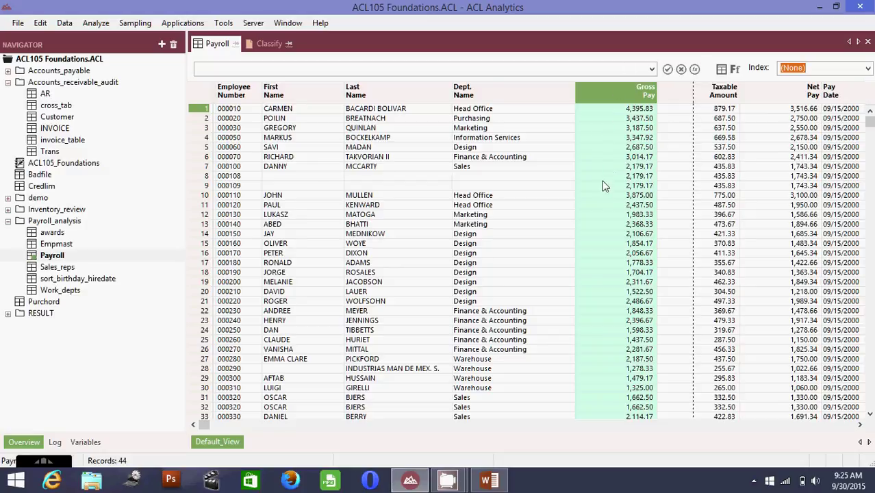
Step: Run Statistics on the Gross Pay column of the Payroll table
{"action": "left_click", "coordinate": [643, 147]}
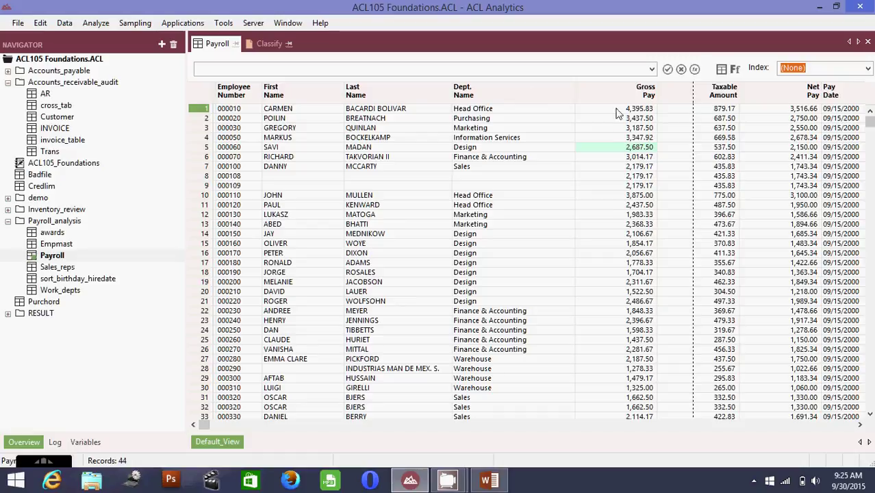
{"action": "left_click", "coordinate": [626, 89]}
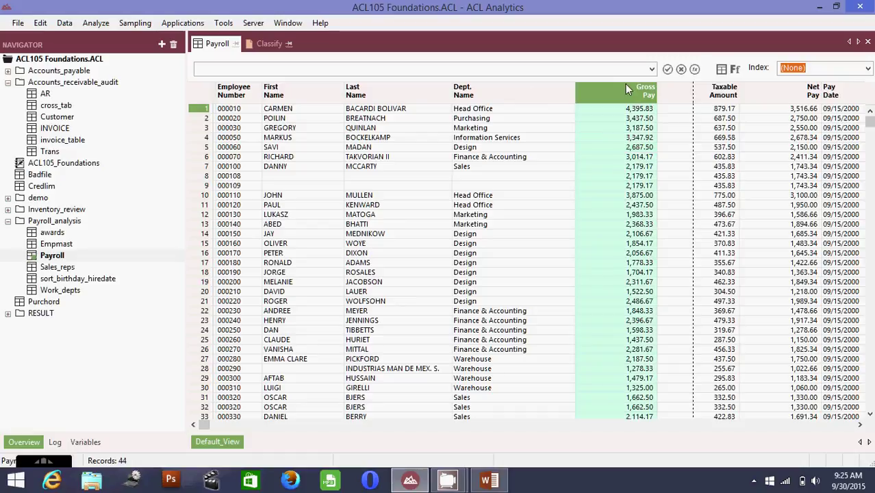
{"action": "left_click", "coordinate": [98, 25]}
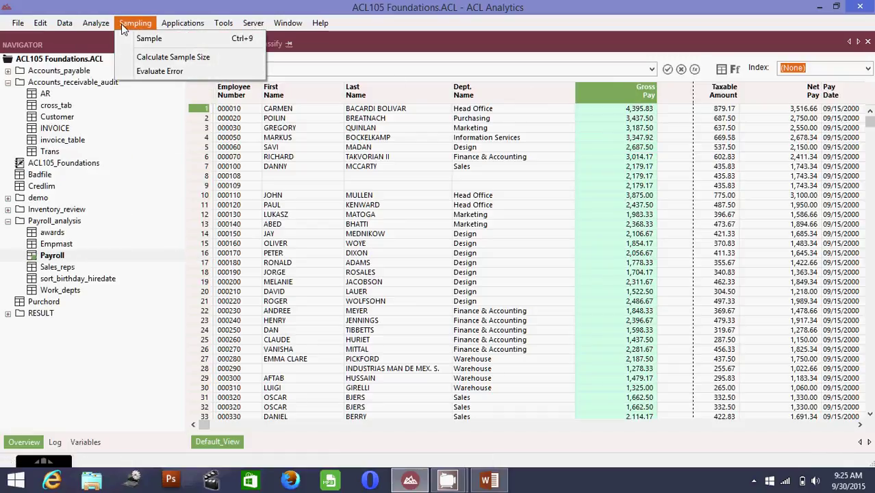
{"action": "mouse_move", "coordinate": [70, 26]}
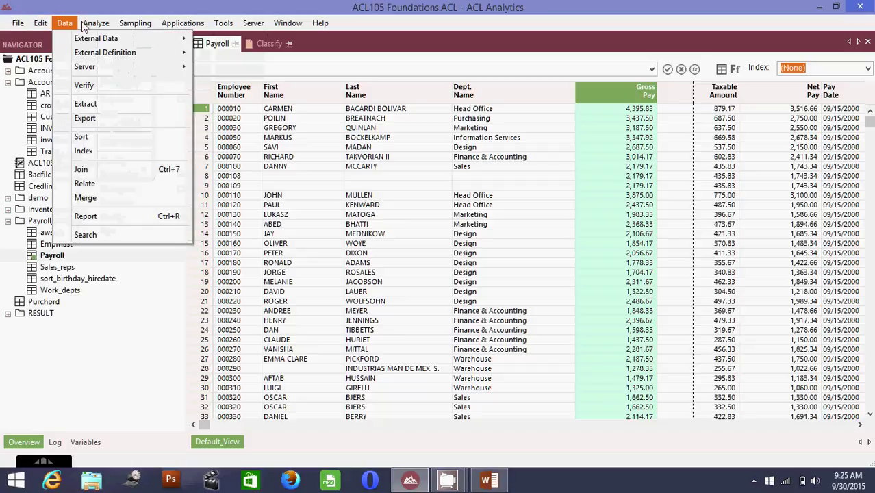
{"action": "mouse_move", "coordinate": [103, 25]}
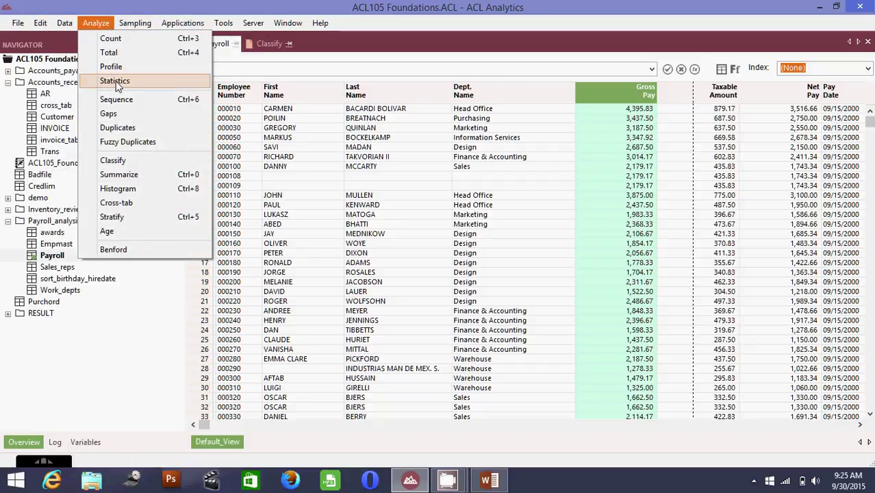
{"action": "left_click", "coordinate": [115, 81]}
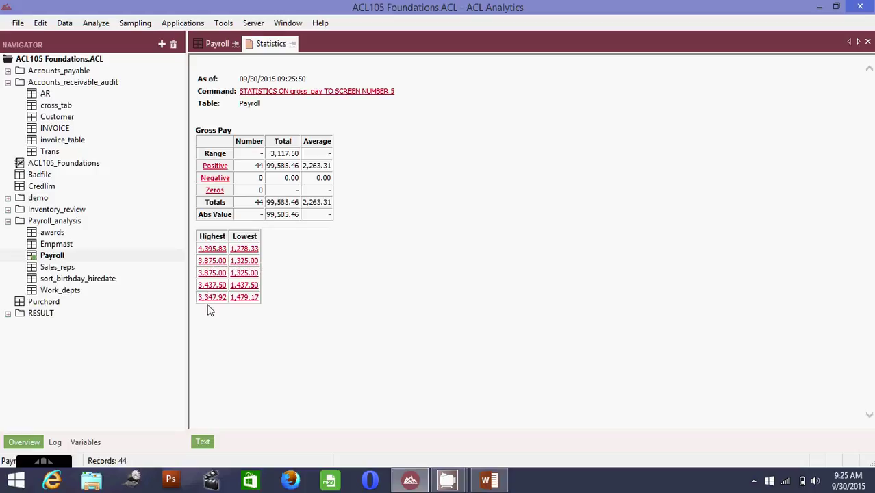
Step: Rerun the gross_pay statistics with the number of high/low values set to 10
{"action": "double_click", "coordinate": [374, 96]}
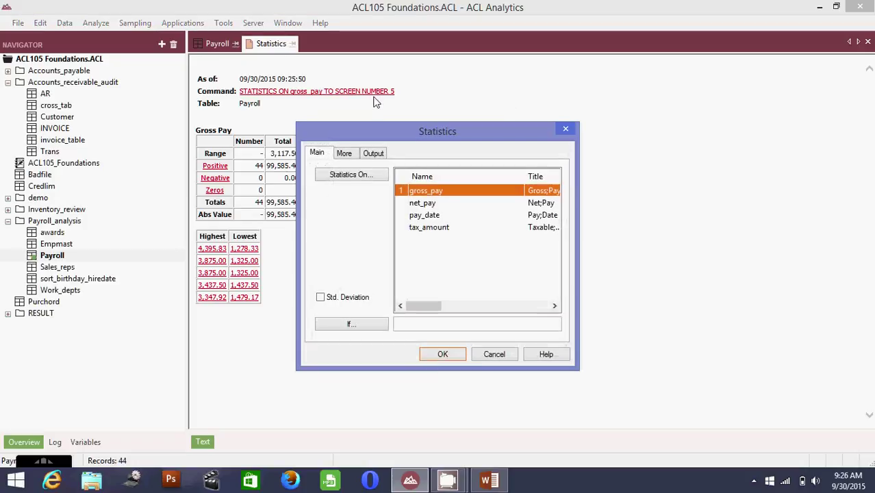
{"action": "left_click", "coordinate": [345, 153]}
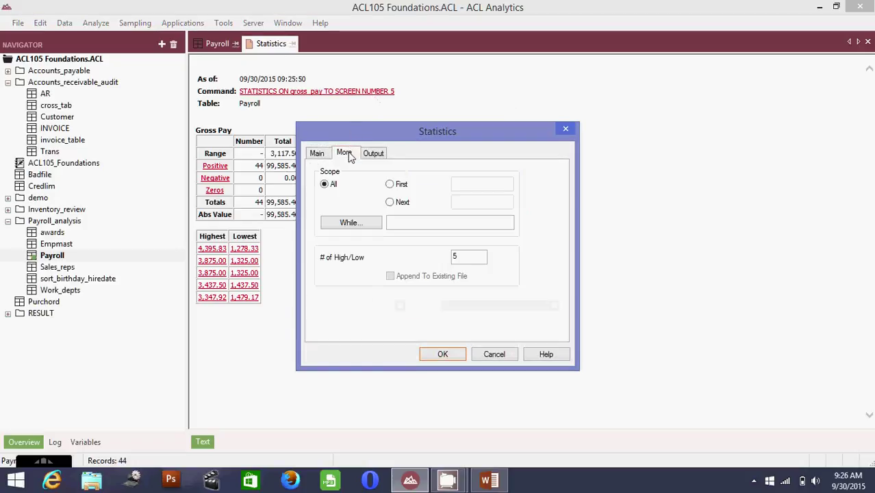
{"action": "double_click", "coordinate": [455, 257]}
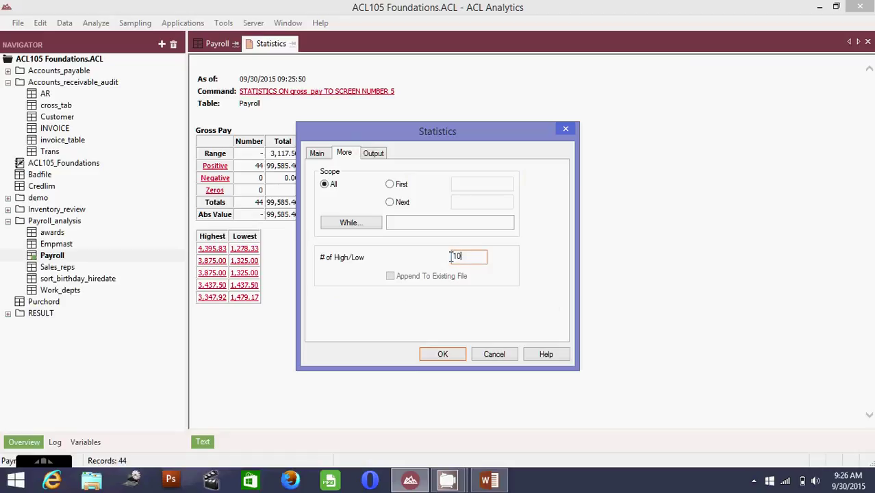
{"action": "left_click", "coordinate": [443, 355]}
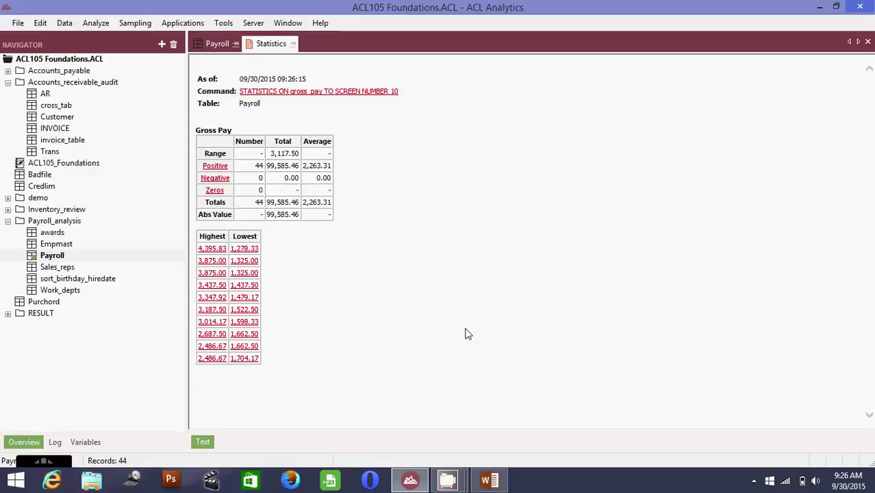
Step: Drill into the tenth-highest gross pay, change the filter to gross_pay >= 2486.67, and review the filtered employees' columns
{"action": "left_click", "coordinate": [208, 359]}
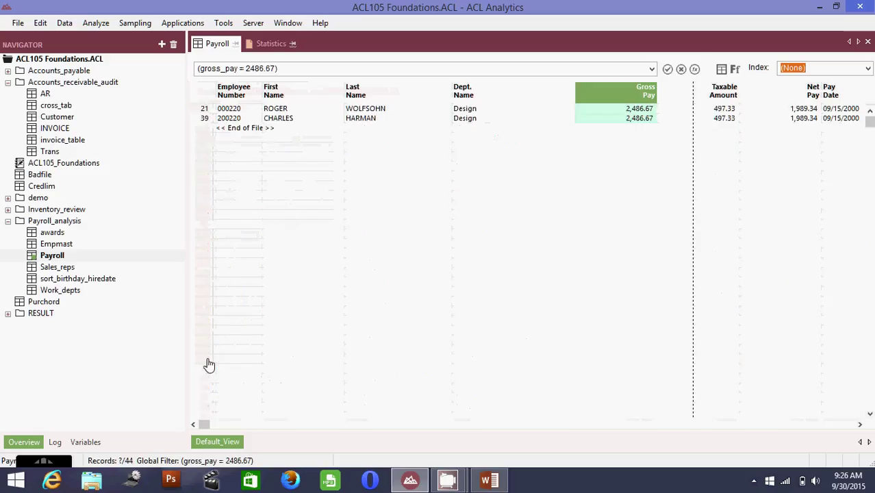
{"action": "left_click", "coordinate": [254, 67]}
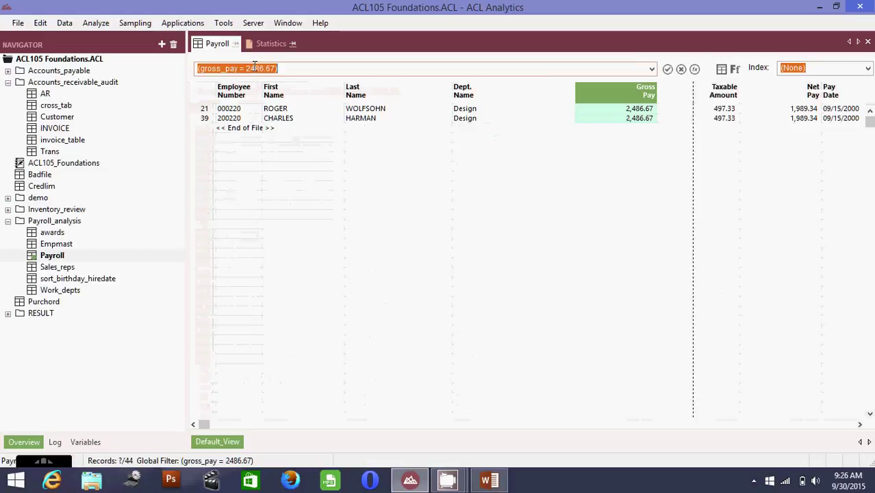
{"action": "left_click", "coordinate": [240, 67]}
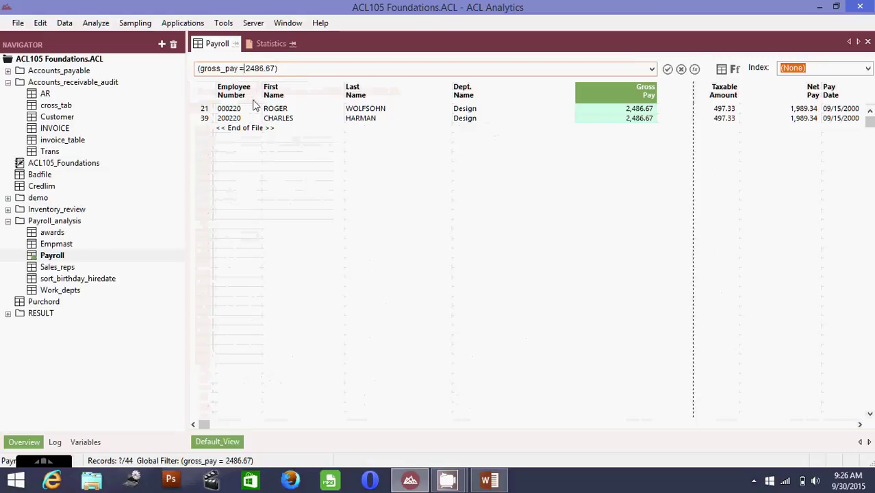
{"action": "type", "text": "<"}
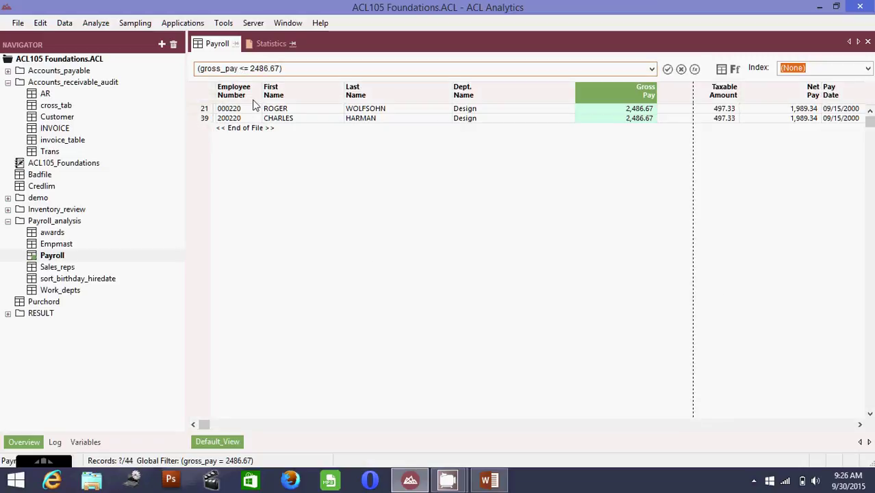
{"action": "key", "text": "BackSpace"}
{"action": "type", "text": "<"}
{"action": "key", "text": "BackSpace"}
{"action": "type", "text": ">"}
{"action": "key", "text": "Return"}
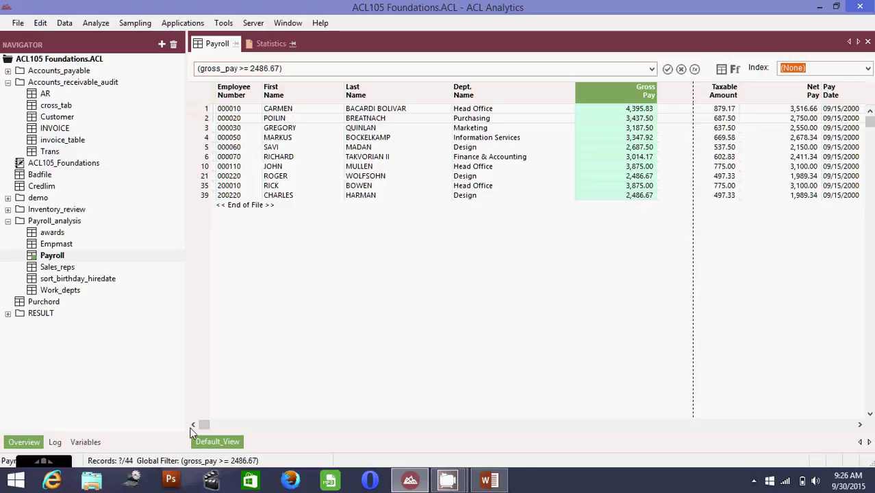
{"action": "left_click_drag", "start_coordinate": [202, 428], "coordinate": [151, 353]}
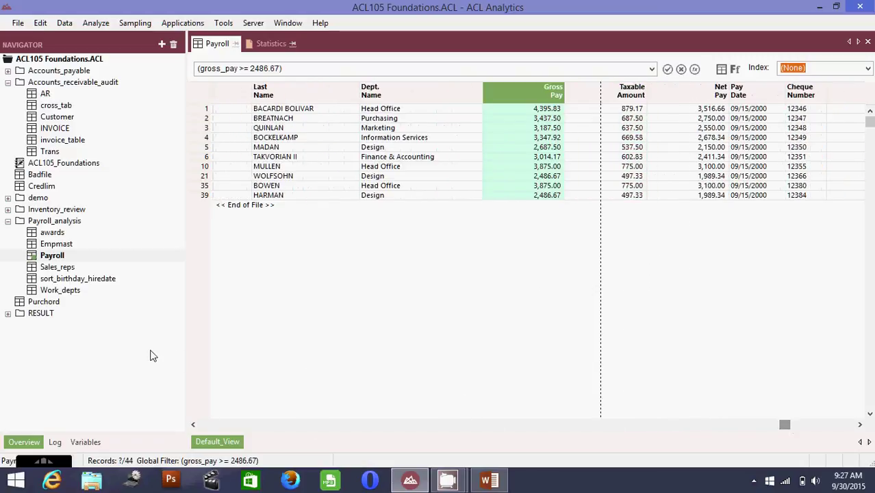
{"action": "left_click_drag", "start_coordinate": [216, 426], "coordinate": [217, 428]}
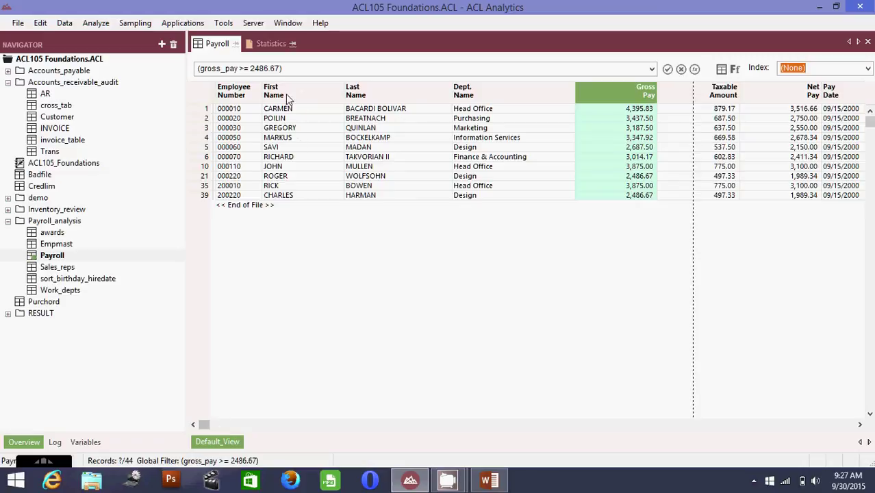
{"action": "double_click", "coordinate": [68, 256]}
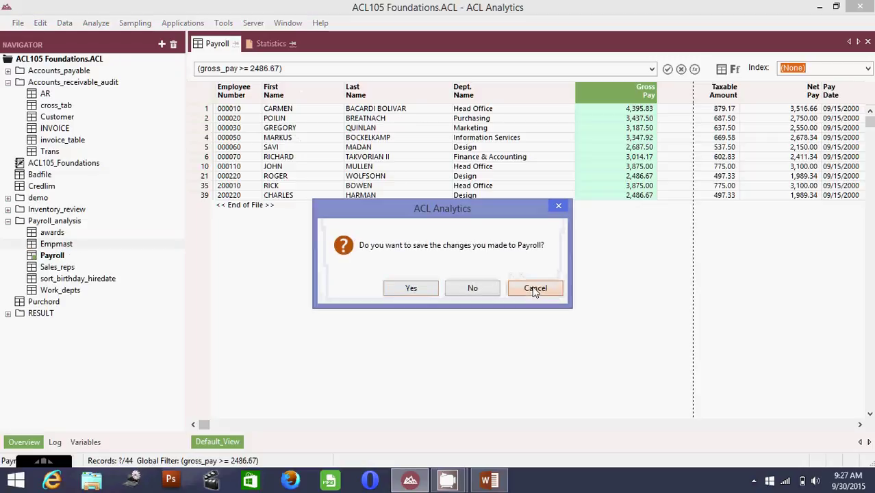
{"action": "left_click", "coordinate": [535, 288]}
{"action": "left_click", "coordinate": [271, 43]}
{"action": "left_click", "coordinate": [218, 44]}
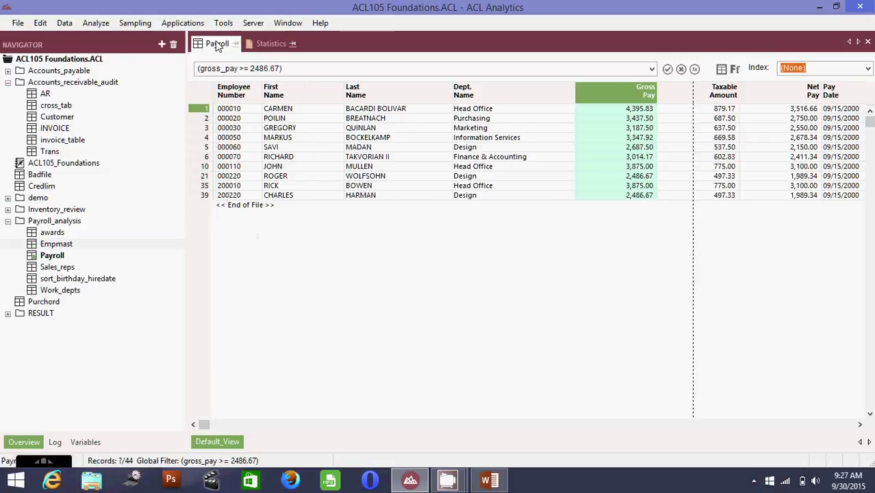
Step: Clear the gross pay filter from the Payroll view and select the Gross Pay column
{"action": "left_click", "coordinate": [296, 69]}
{"action": "key", "text": "Delete"}
{"action": "key", "text": "Return"}
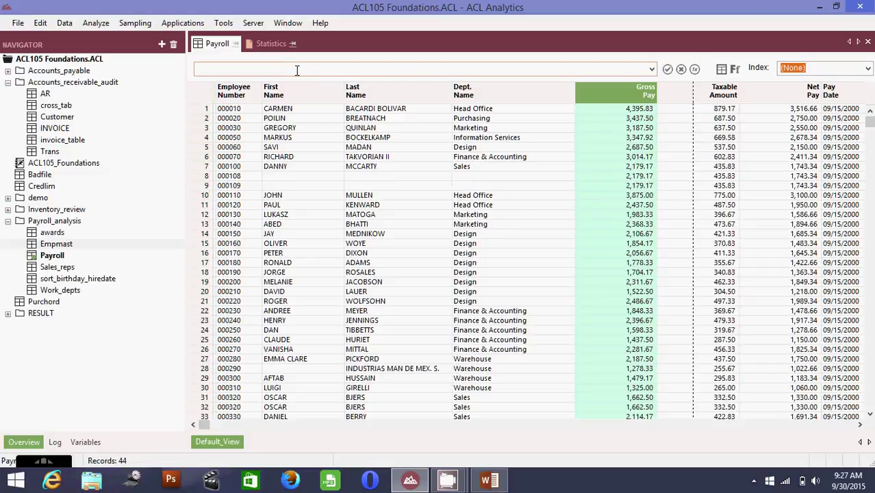
{"action": "left_click", "coordinate": [480, 93]}
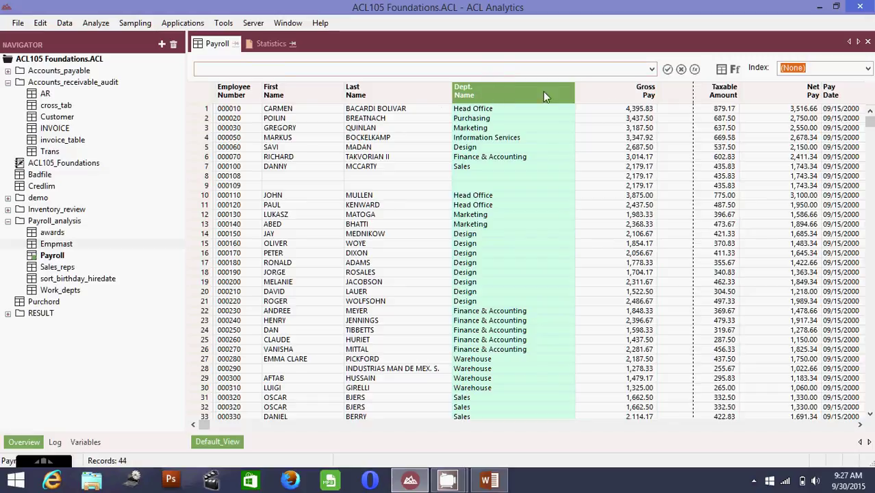
{"action": "left_click", "coordinate": [616, 95]}
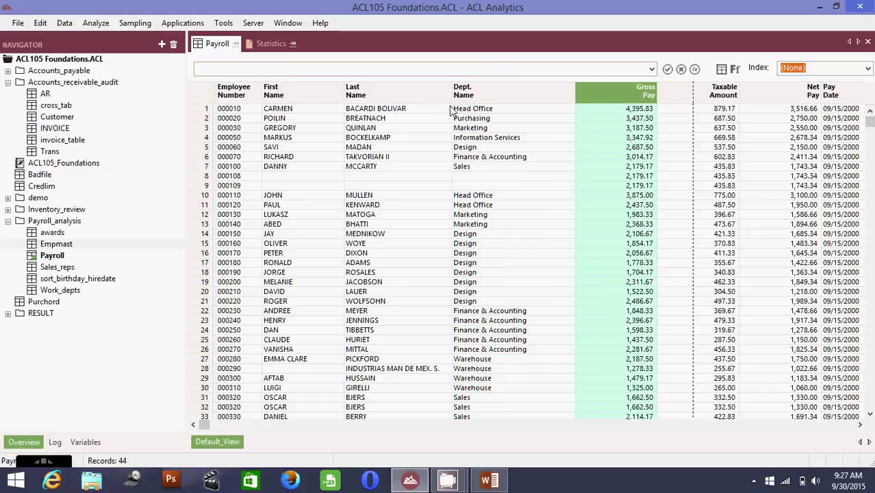
Step: Classify the Payroll table on workdept with gross_pay as the subtotal field, output to screen
{"action": "left_click", "coordinate": [85, 25]}
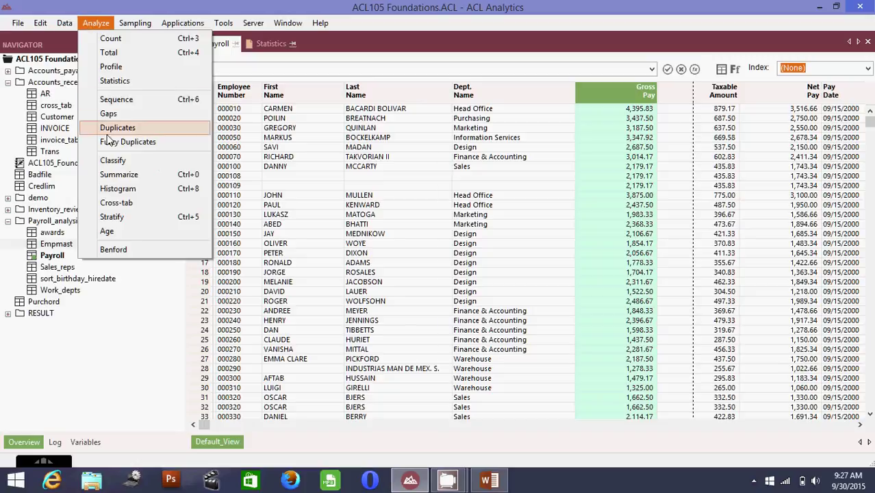
{"action": "left_click", "coordinate": [113, 161]}
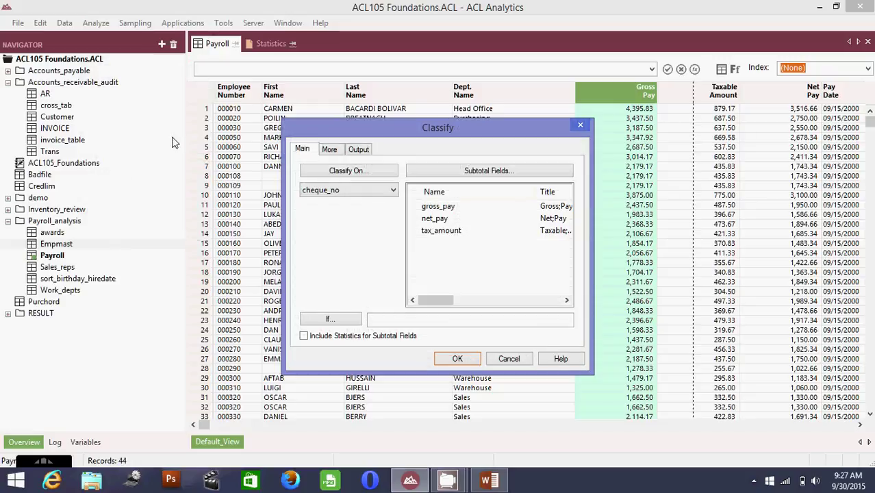
{"action": "left_click", "coordinate": [344, 175]}
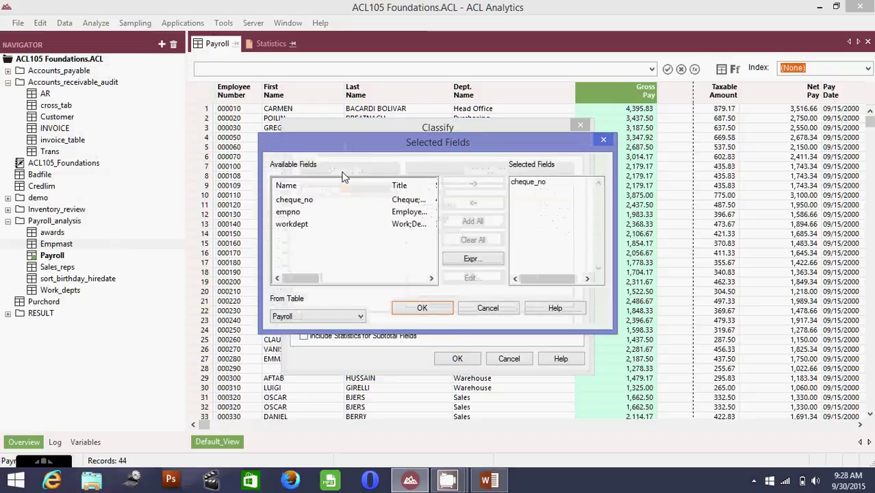
{"action": "double_click", "coordinate": [294, 227]}
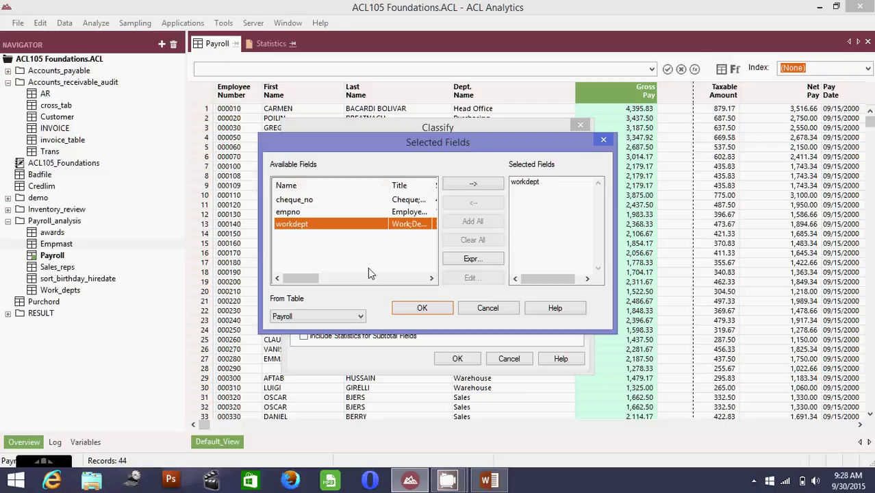
{"action": "left_click", "coordinate": [422, 309]}
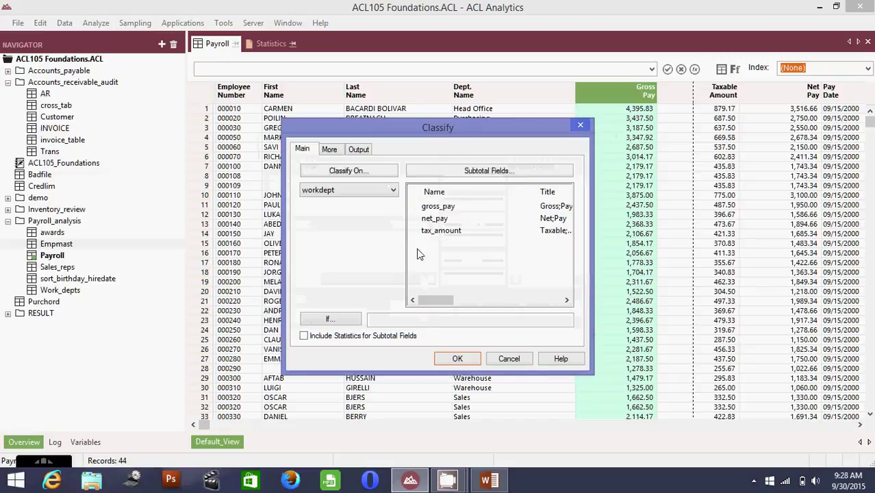
{"action": "left_click", "coordinate": [500, 172]}
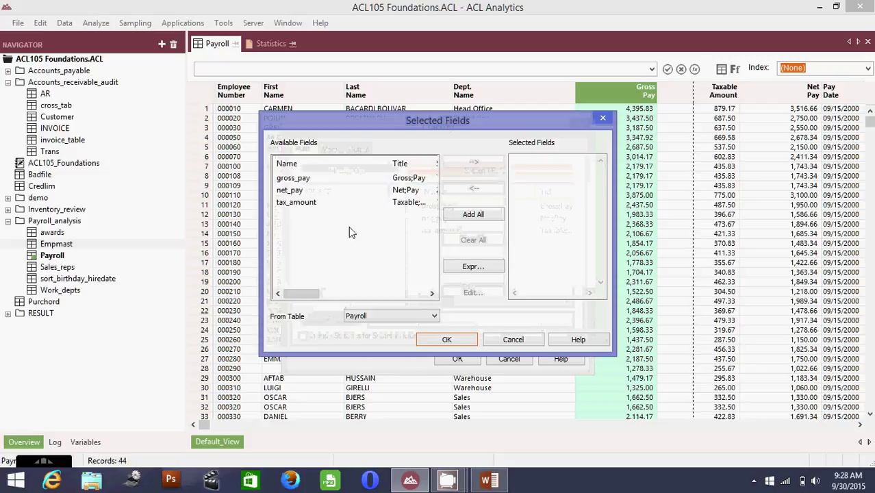
{"action": "double_click", "coordinate": [407, 181]}
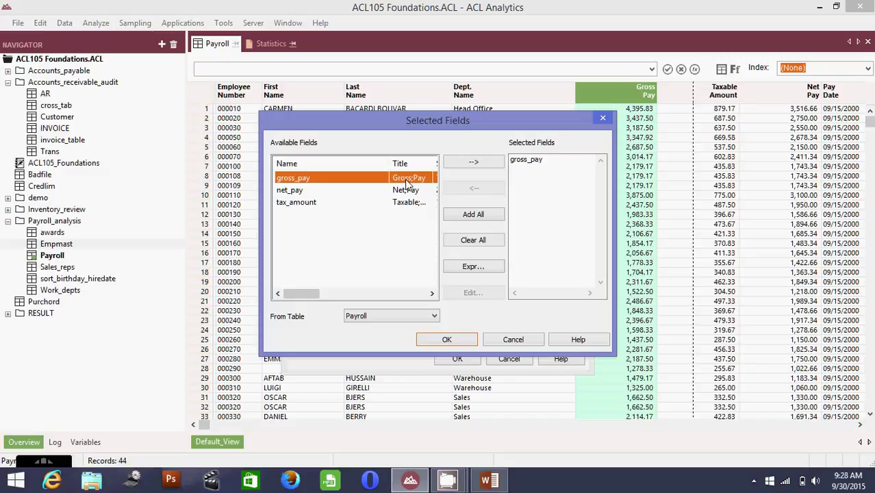
{"action": "left_click", "coordinate": [445, 340]}
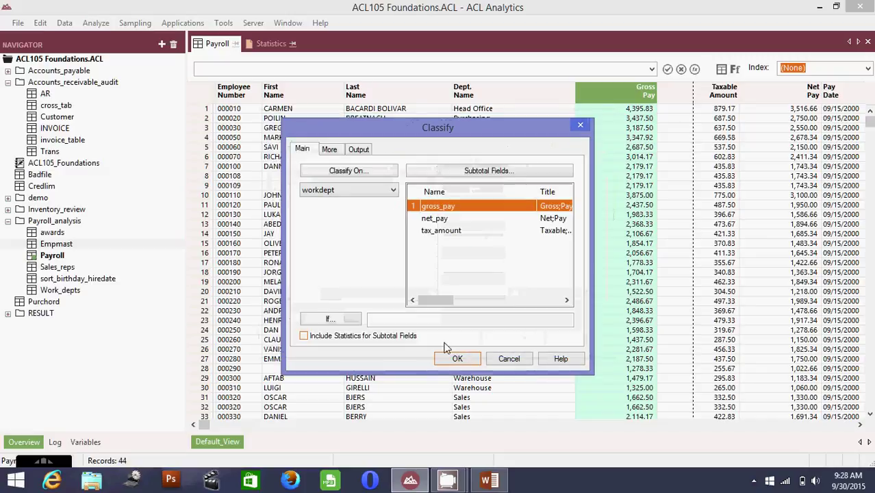
{"action": "left_click", "coordinate": [453, 361]}
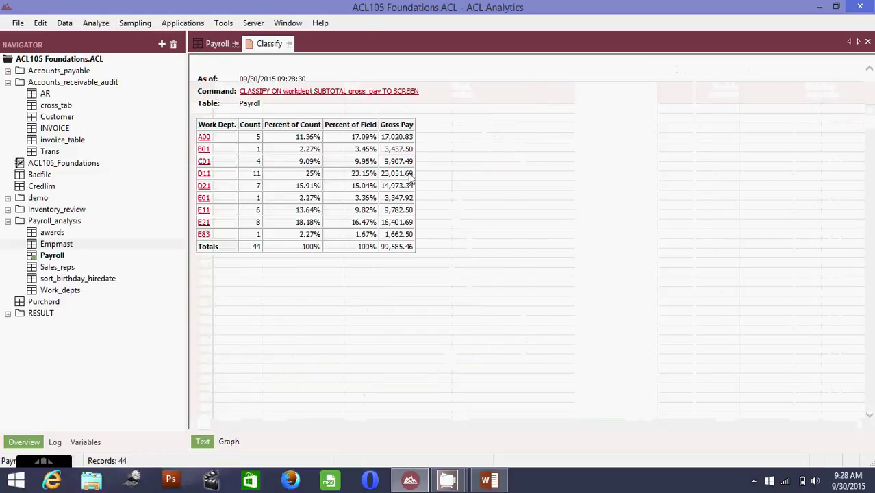
Step: Rerun the classification on dept_name from the Work_depts table instead, keeping gross_pay as the subtotal field
{"action": "left_click", "coordinate": [202, 124]}
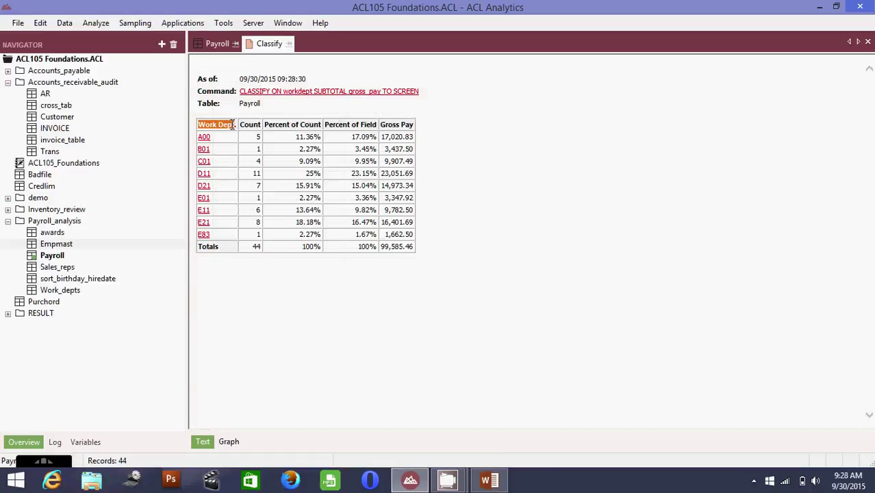
{"action": "double_click", "coordinate": [363, 93]}
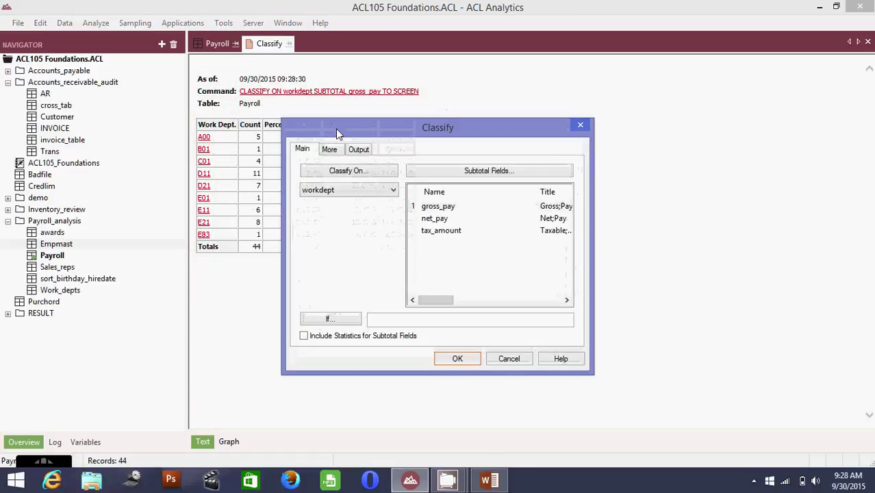
{"action": "left_click", "coordinate": [334, 172]}
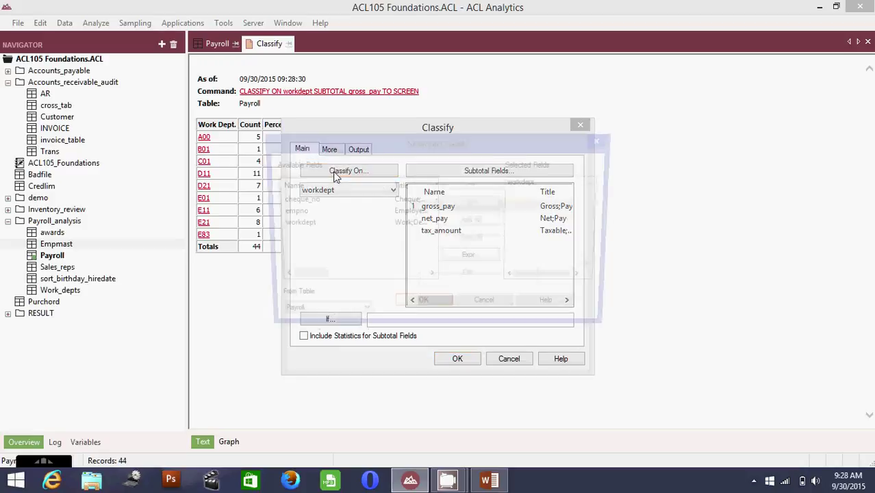
{"action": "left_click", "coordinate": [314, 317]}
{"action": "left_click", "coordinate": [308, 342]}
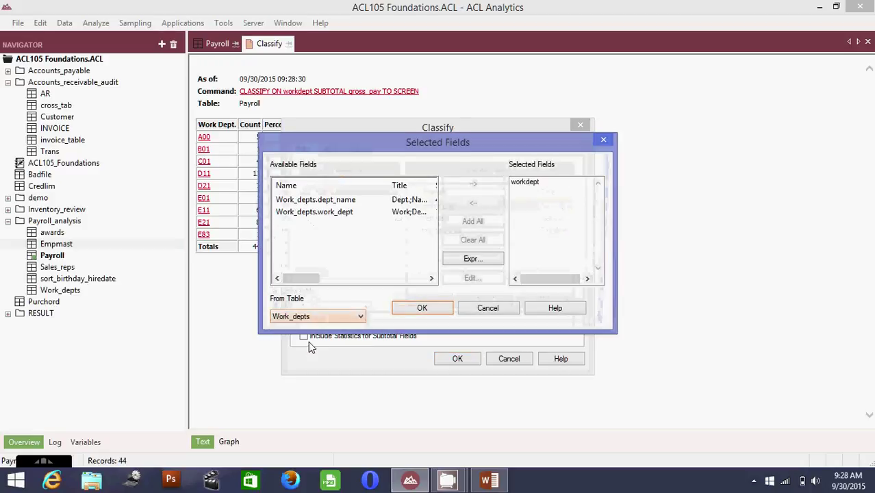
{"action": "left_click", "coordinate": [341, 201]}
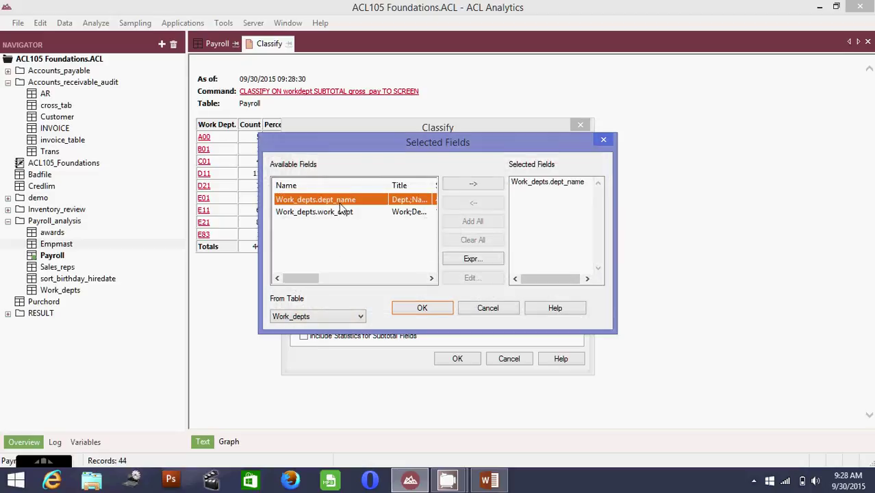
{"action": "left_click", "coordinate": [428, 312]}
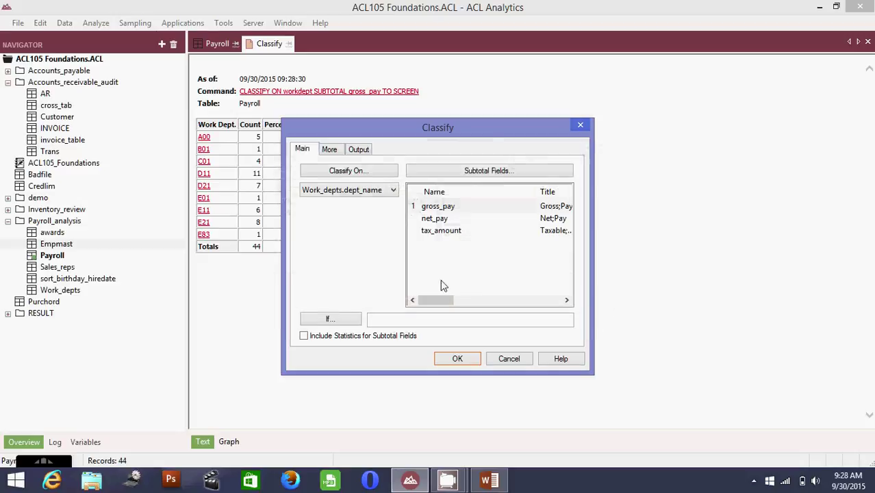
{"action": "left_click", "coordinate": [477, 172]}
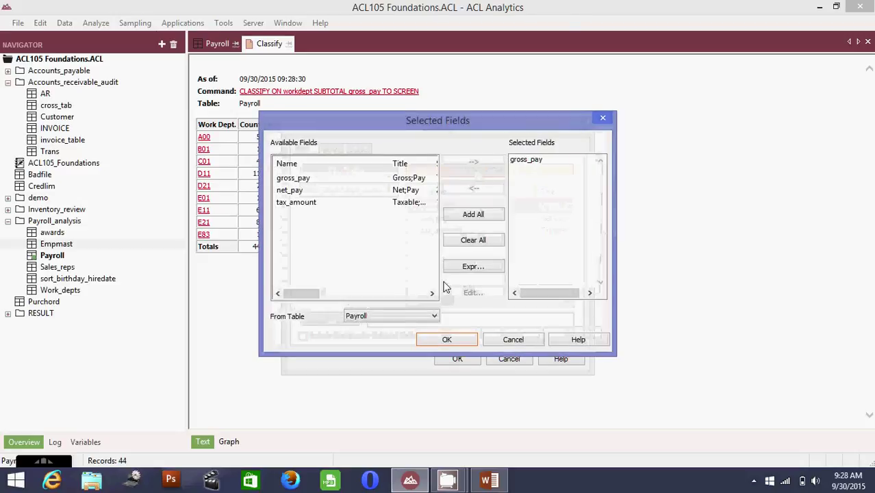
{"action": "left_click", "coordinate": [442, 340]}
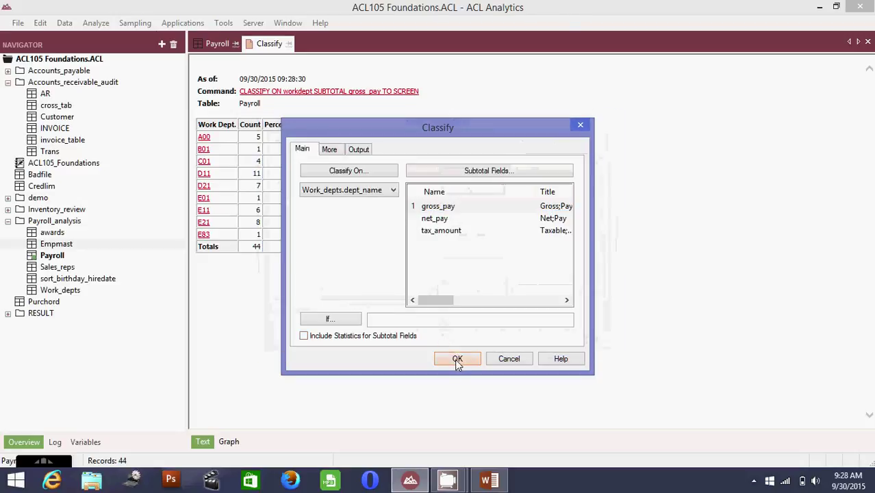
{"action": "left_click", "coordinate": [457, 360]}
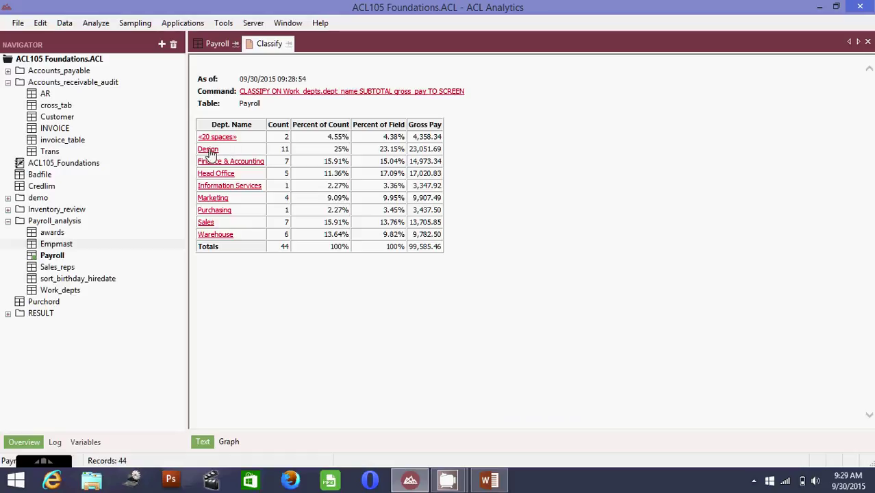
Step: Examine the Design department's gross pay subtotal, drill into its Payroll records, and return to the Classify results
{"action": "left_click_drag", "start_coordinate": [410, 149], "coordinate": [442, 149]}
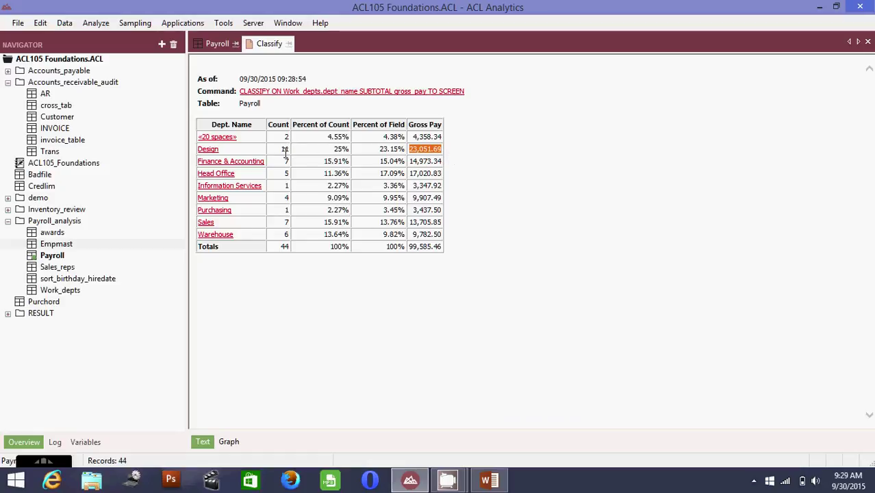
{"action": "left_click", "coordinate": [407, 161]}
{"action": "left_click_drag", "start_coordinate": [443, 149], "coordinate": [409, 149]}
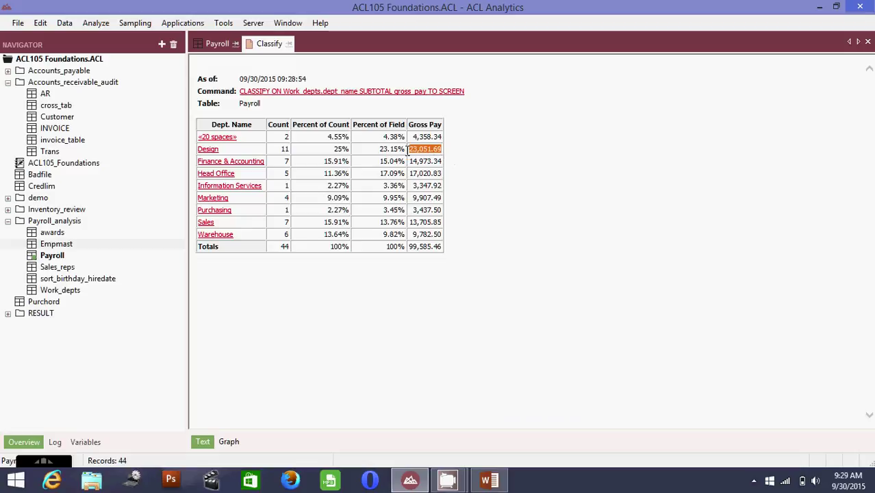
{"action": "left_click", "coordinate": [208, 150]}
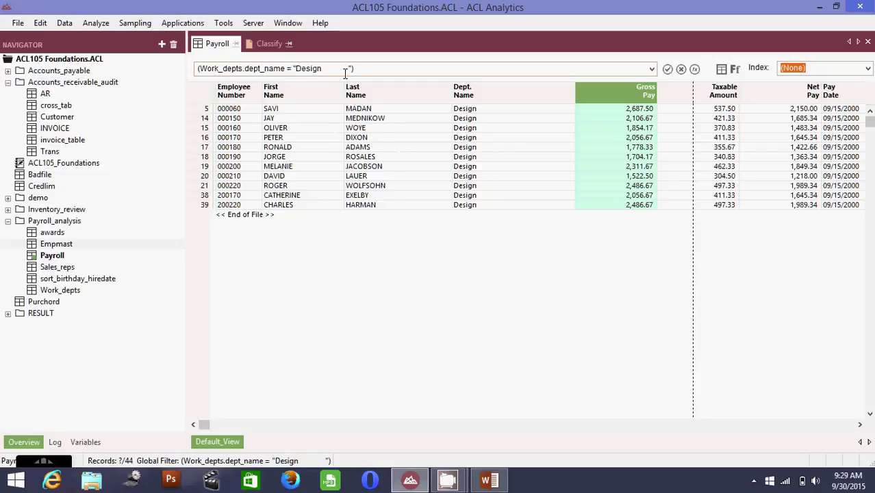
{"action": "left_click", "coordinate": [272, 48]}
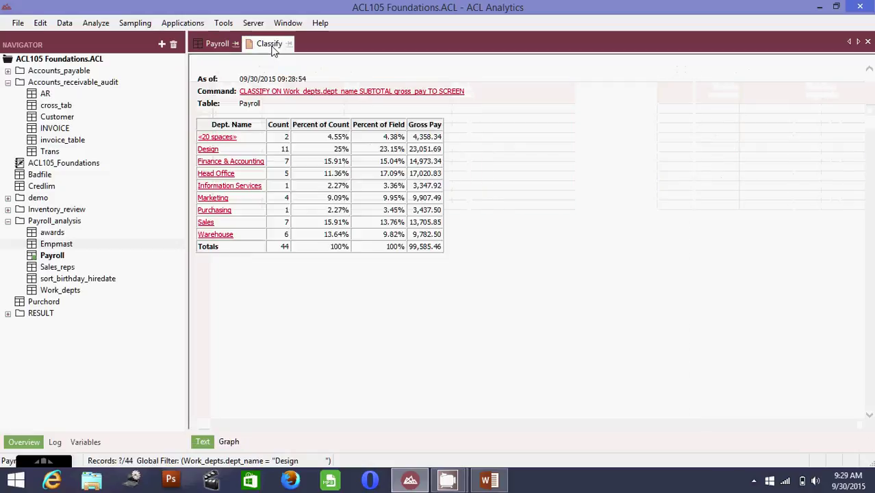